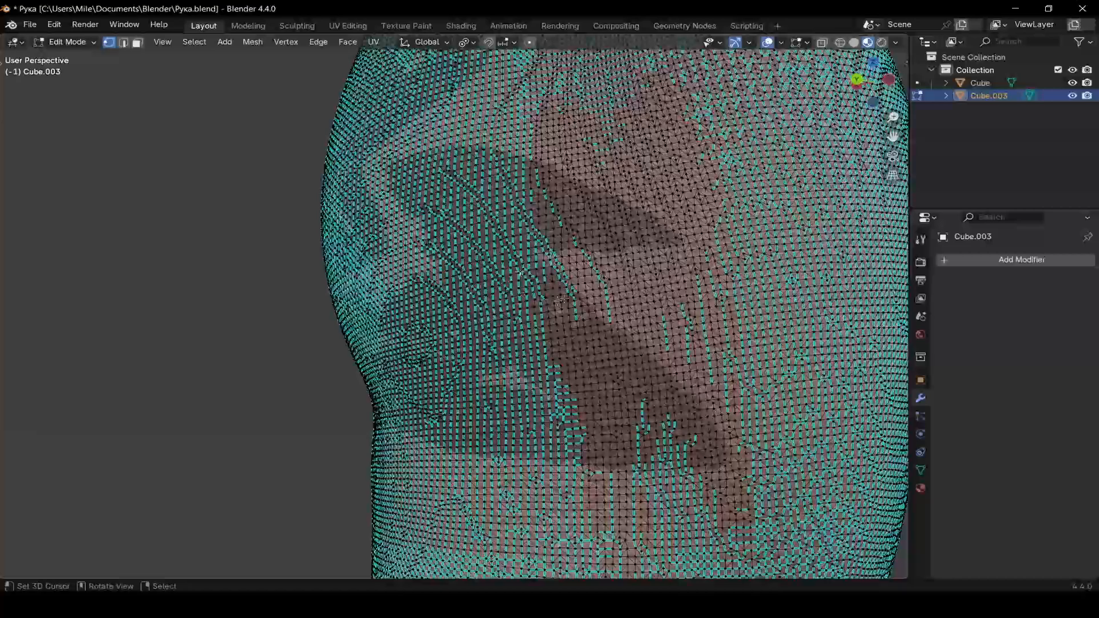
# Leave Edit Mode on the arm mesh and return to Object Mode
pyautogui.moveTo(520, 271); pyautogui.dragTo(628, 258, button='middle')
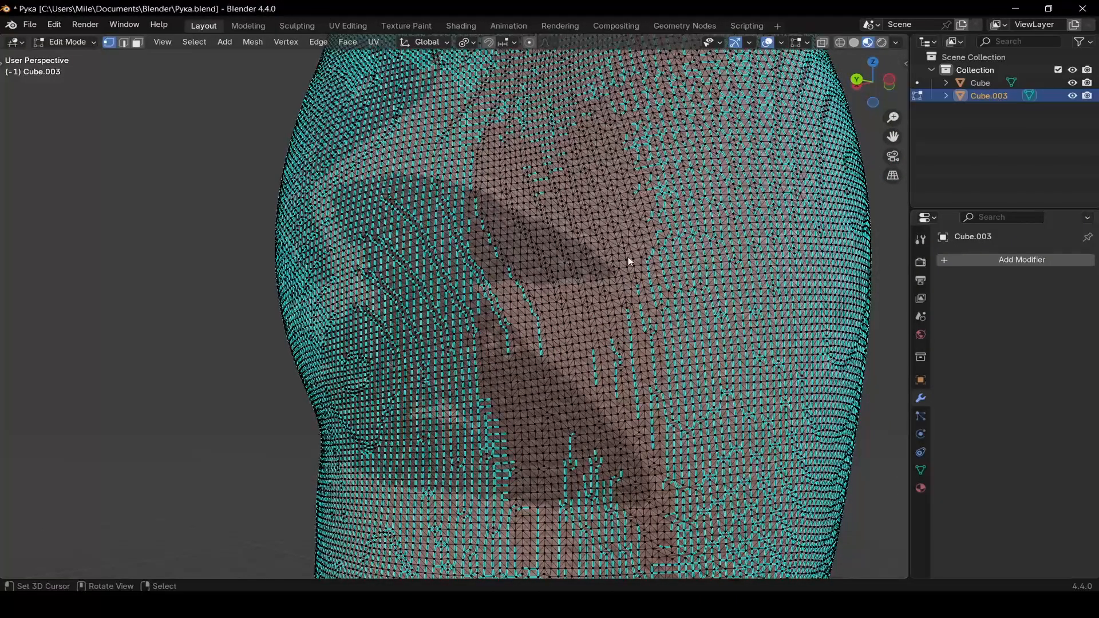
pyautogui.press('Tab')
pyautogui.scroll(-6, 627, 256)
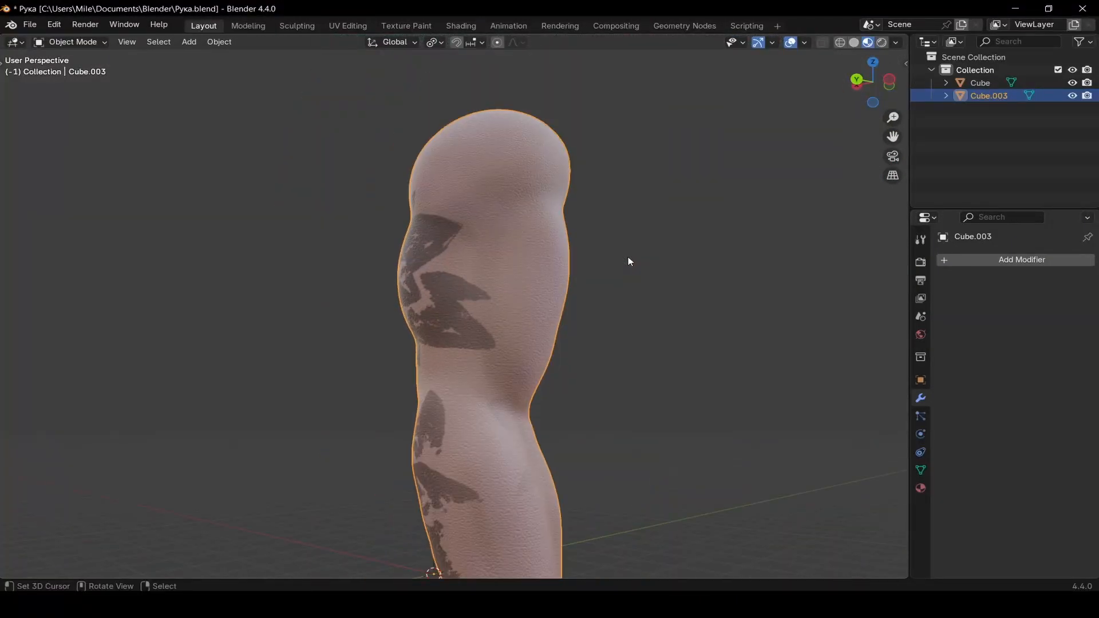
pyautogui.scroll(-4, 628, 257)
pyautogui.moveTo(627, 256); pyautogui.dragTo(481, 298, button='middle')
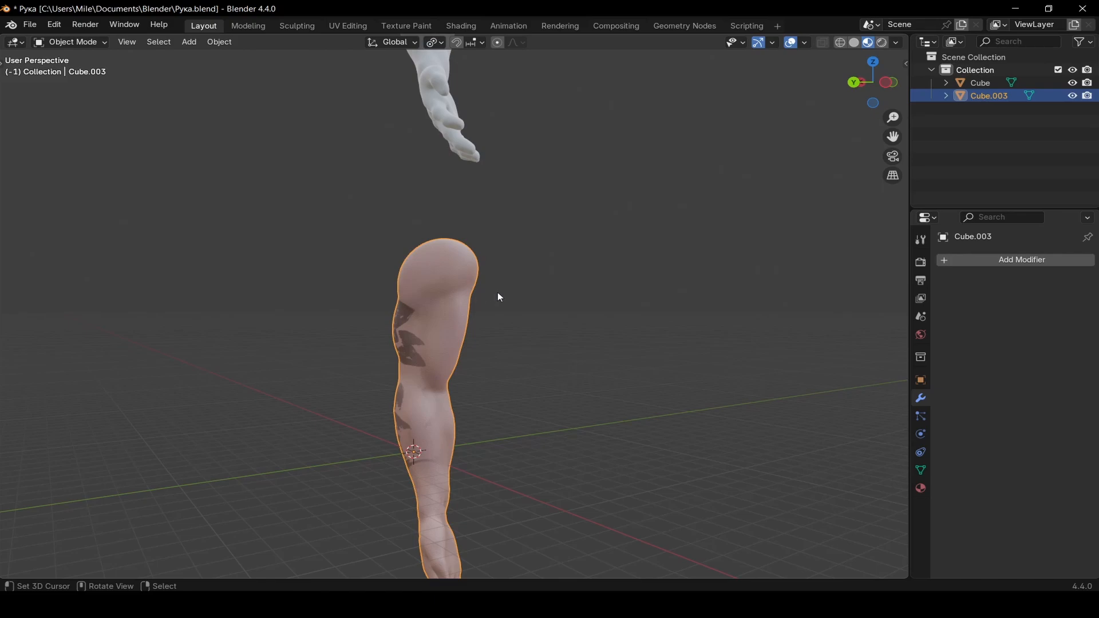
# Select the white arm, duplicate it and move the copy sideways along the X axis
pyautogui.moveTo(498, 297); pyautogui.dragTo(430, 201, button='middle')
pyautogui.click(430, 201)
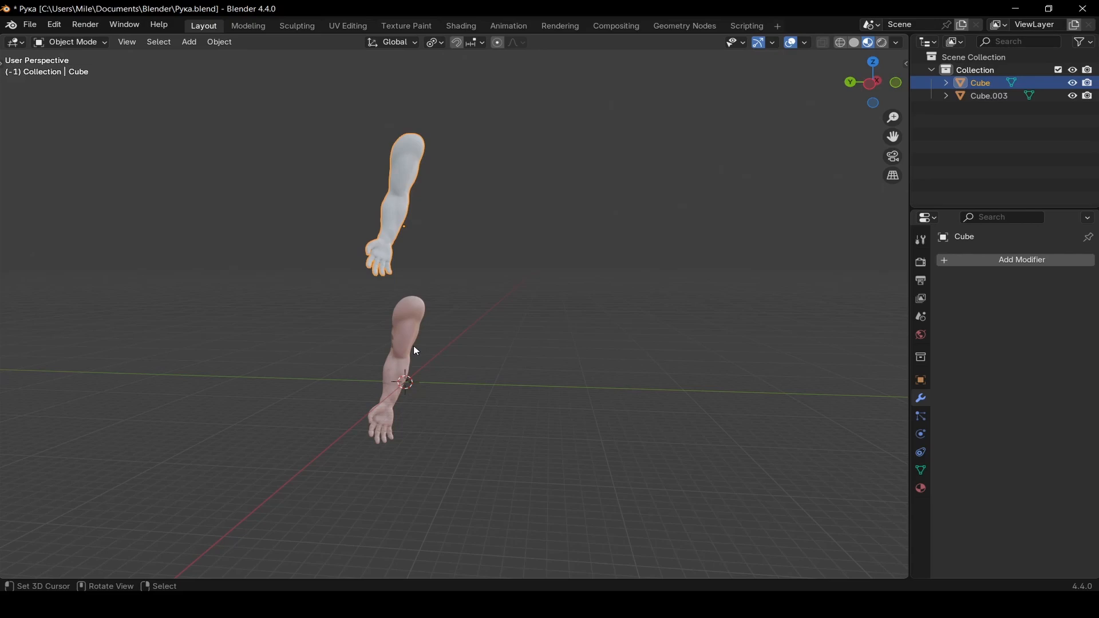
pyautogui.moveTo(416, 352); pyautogui.dragTo(498, 299, button='middle')
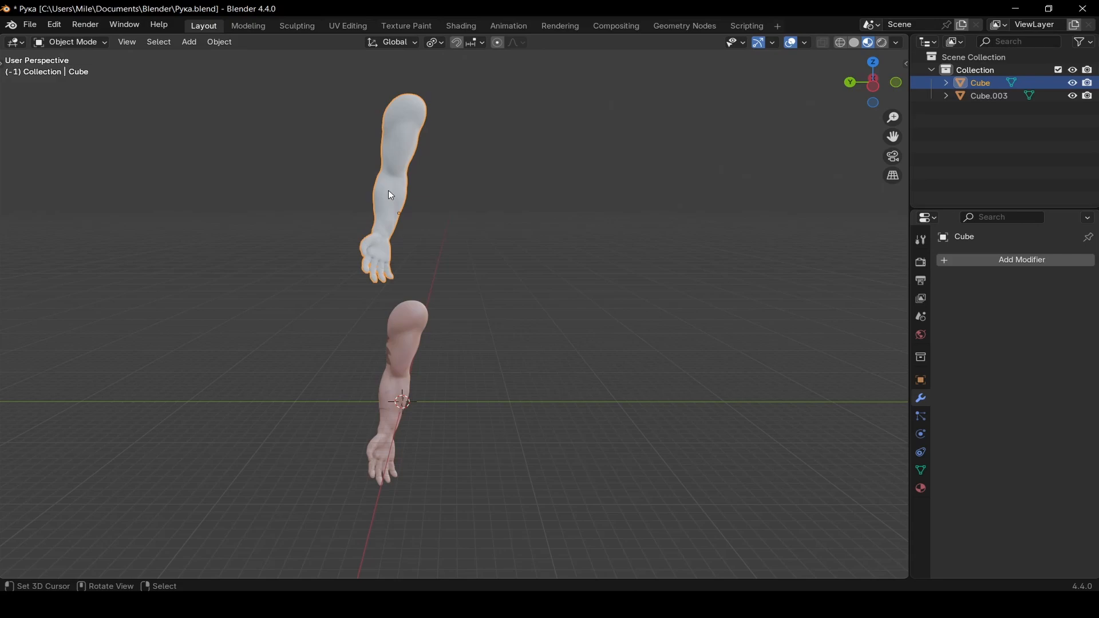
pyautogui.hotkey('shift', 'd')
pyautogui.press('Escape')
pyautogui.press('g')
pyautogui.press('x')
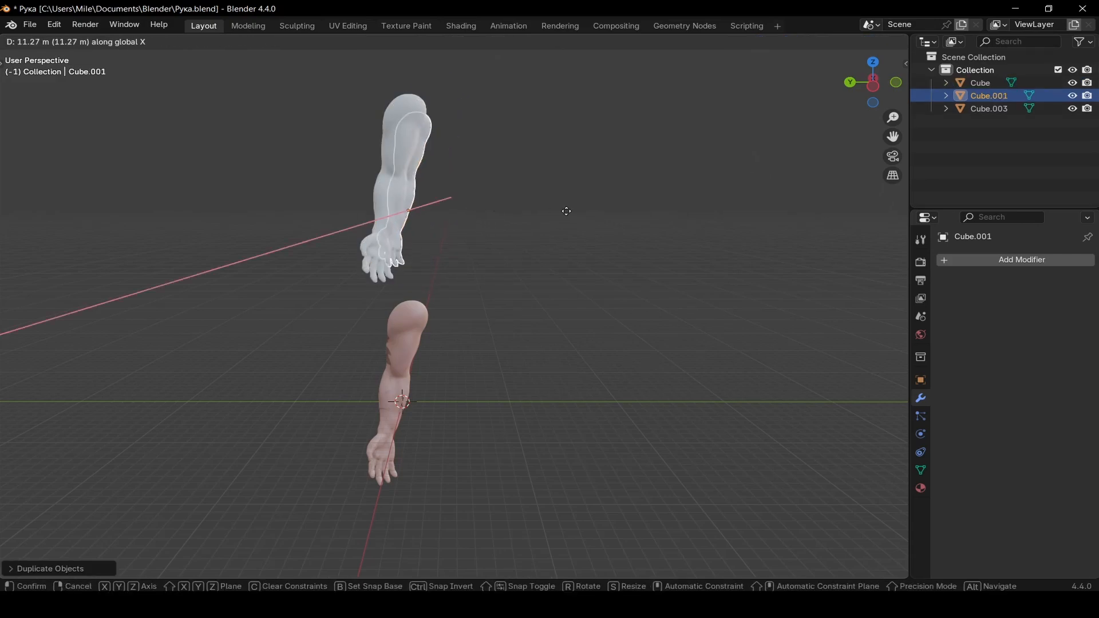
pyautogui.click(630, 216)
# Add a Decimate modifier to the duplicated arm with a ratio of 0.02
pyautogui.scroll(3, 584, 212)
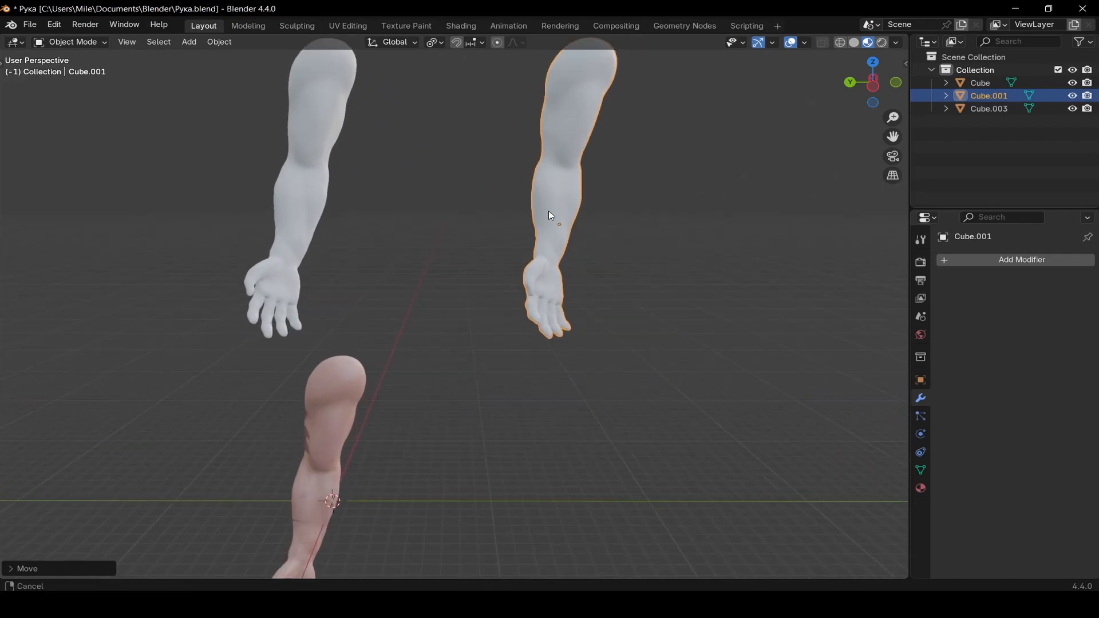
pyautogui.keyDown('shift'); pyautogui.moveTo(549, 211); pyautogui.dragTo(549, 209, button='middle'); pyautogui.keyUp('shift')
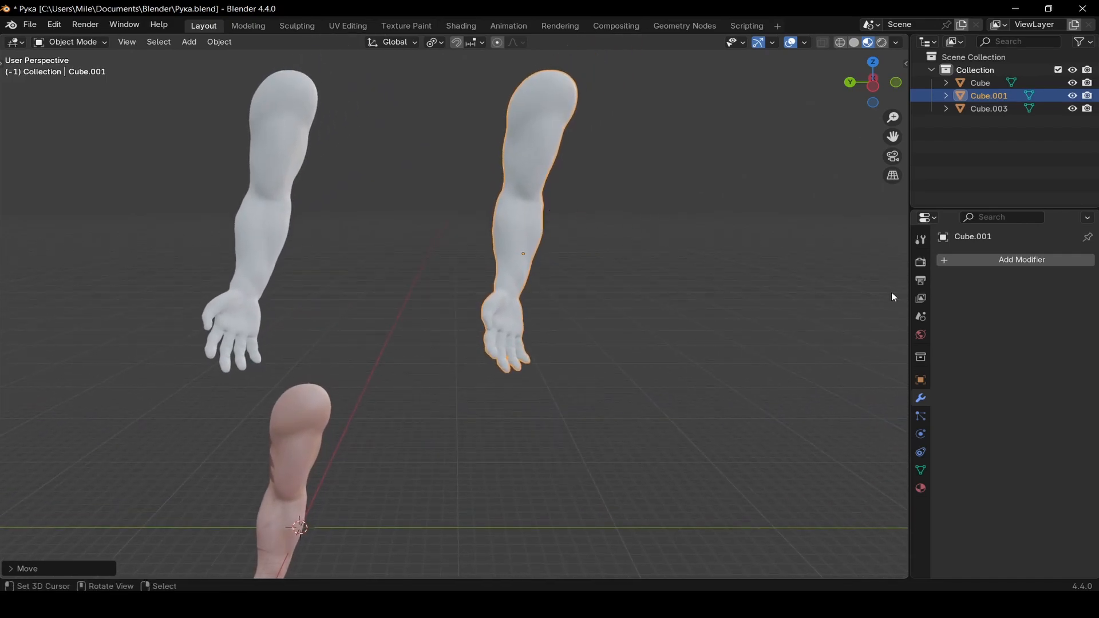
pyautogui.click(1007, 260)
pyautogui.write('DE')
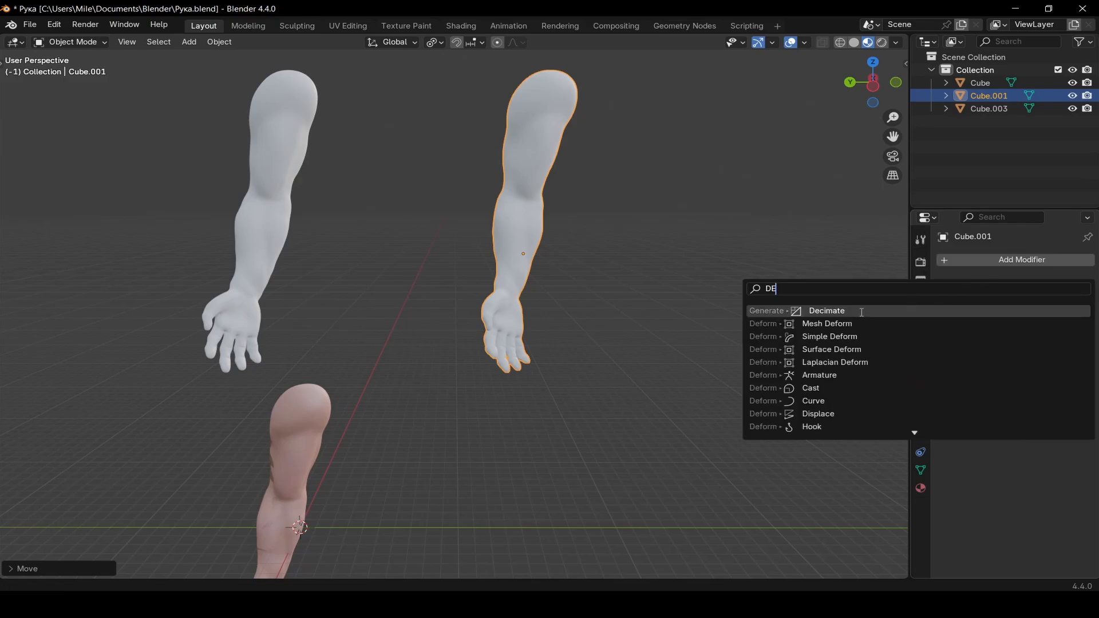
pyautogui.click(828, 310)
pyautogui.click(1015, 315)
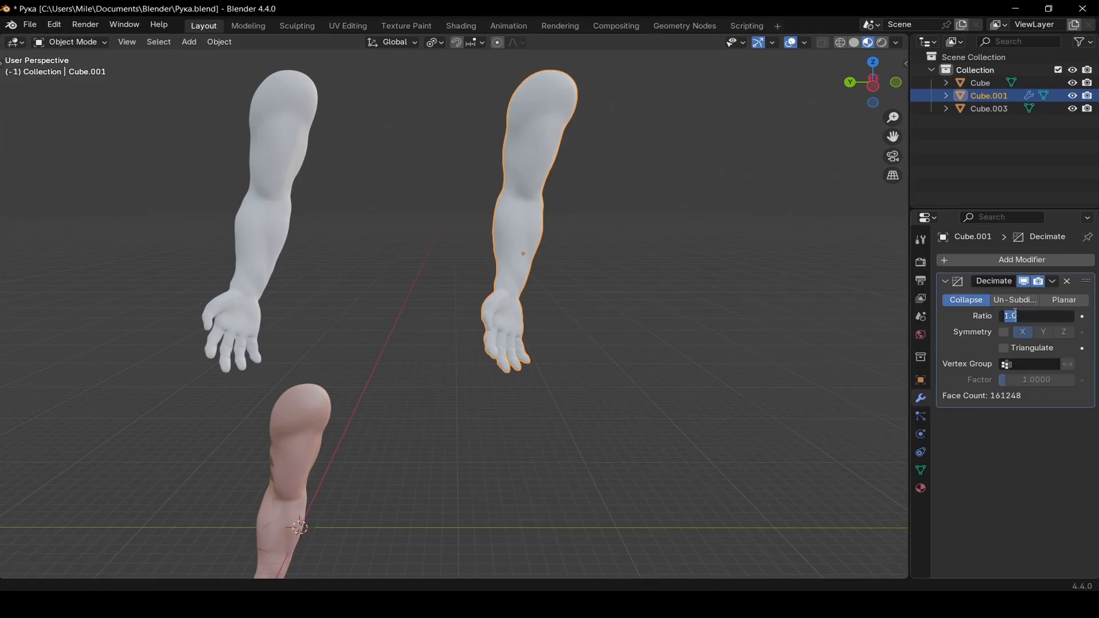
pyautogui.press('BackSpace')
pyautogui.write('.02')
pyautogui.press('Return')
# Apply the Decimate modifier to the duplicated arm
pyautogui.scroll(8, 613, 312)
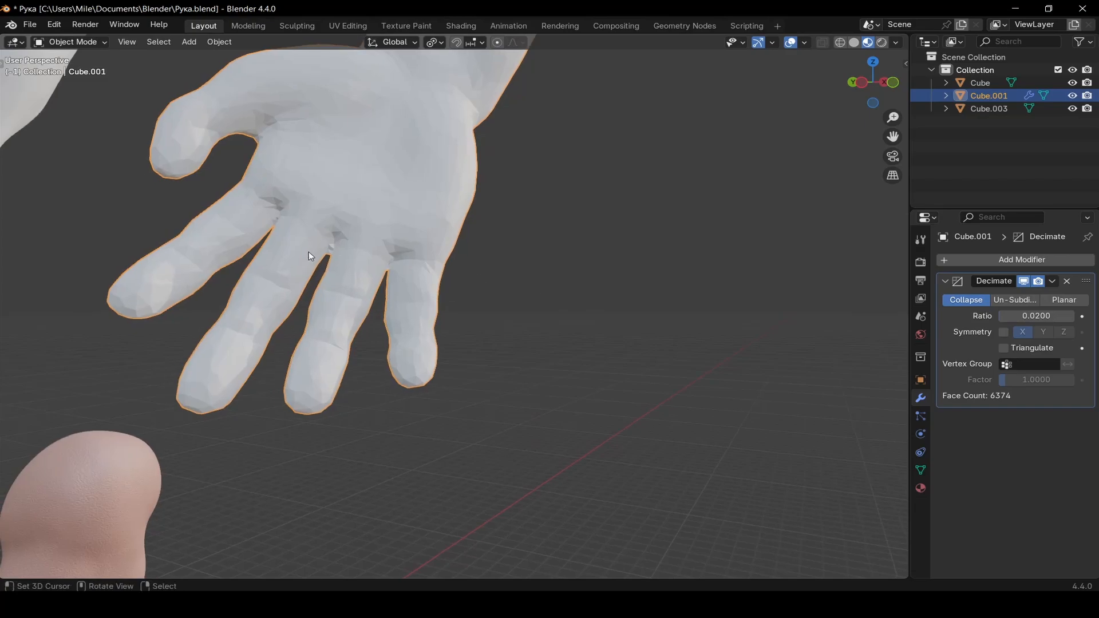
pyautogui.scroll(-6, 325, 253)
pyautogui.moveTo(325, 253); pyautogui.dragTo(361, 281, button='middle')
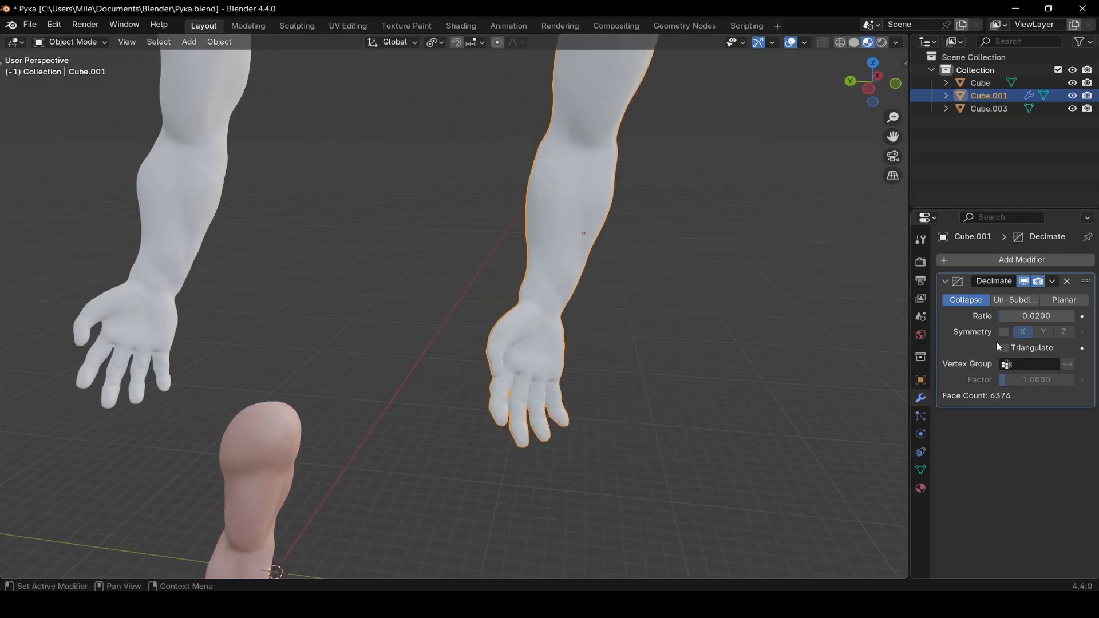
pyautogui.hotkey('ctrl', 'a')
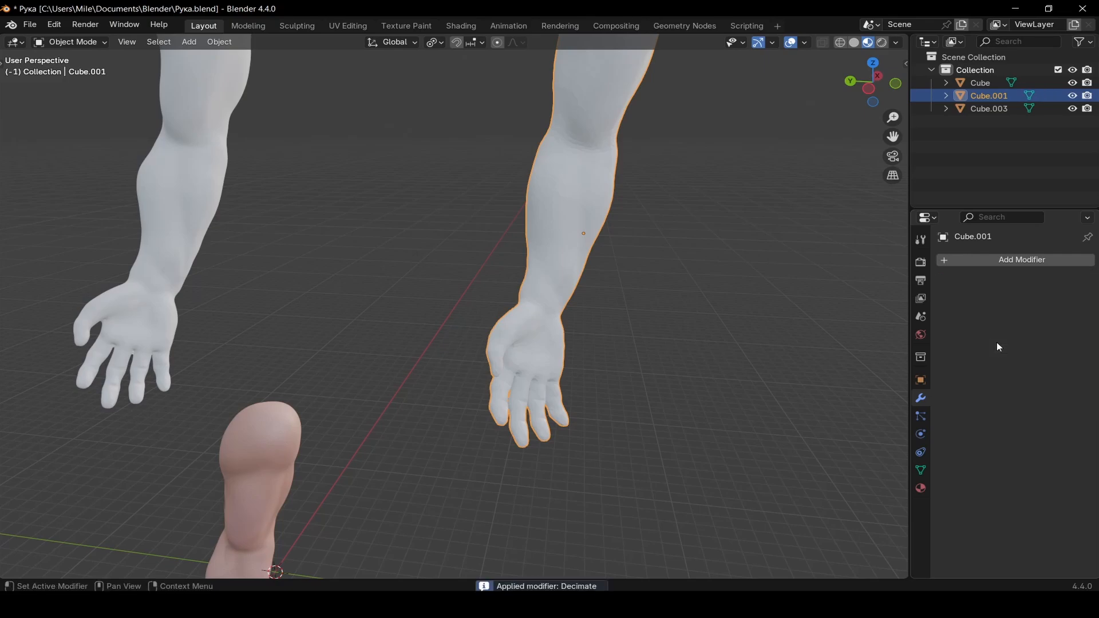
# Check the decimated arm's mesh in Edit Mode and apply Shade Smooth to it
pyautogui.scroll(6, 634, 323)
pyautogui.scroll(-3, 634, 322)
pyautogui.press('Tab')
pyautogui.moveTo(670, 299); pyautogui.dragTo(643, 292, button='middle')
pyautogui.scroll(-1, 619, 324)
pyautogui.scroll(6, 643, 292)
pyautogui.press('Tab')
pyautogui.rightClick(442, 285)
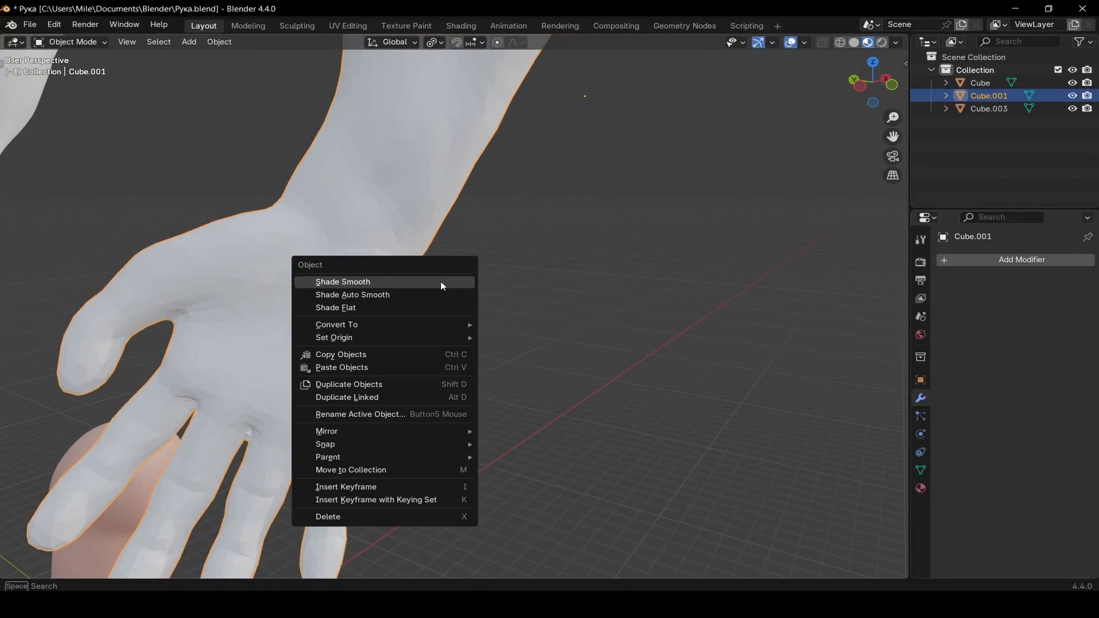
pyautogui.click(441, 283)
# Open the FBX export dialog and go to the SP VIDEO folder
pyautogui.scroll(-6, 441, 286)
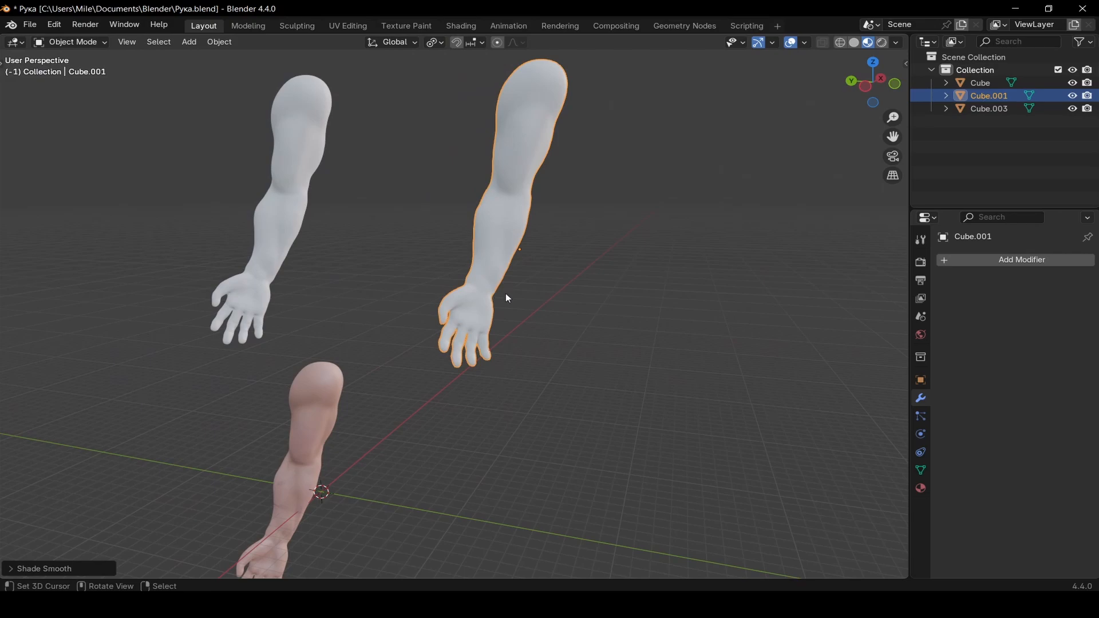
pyautogui.scroll(-4, 506, 293)
pyautogui.moveTo(506, 293); pyautogui.dragTo(567, 301, button='middle')
pyautogui.scroll(4, 493, 291)
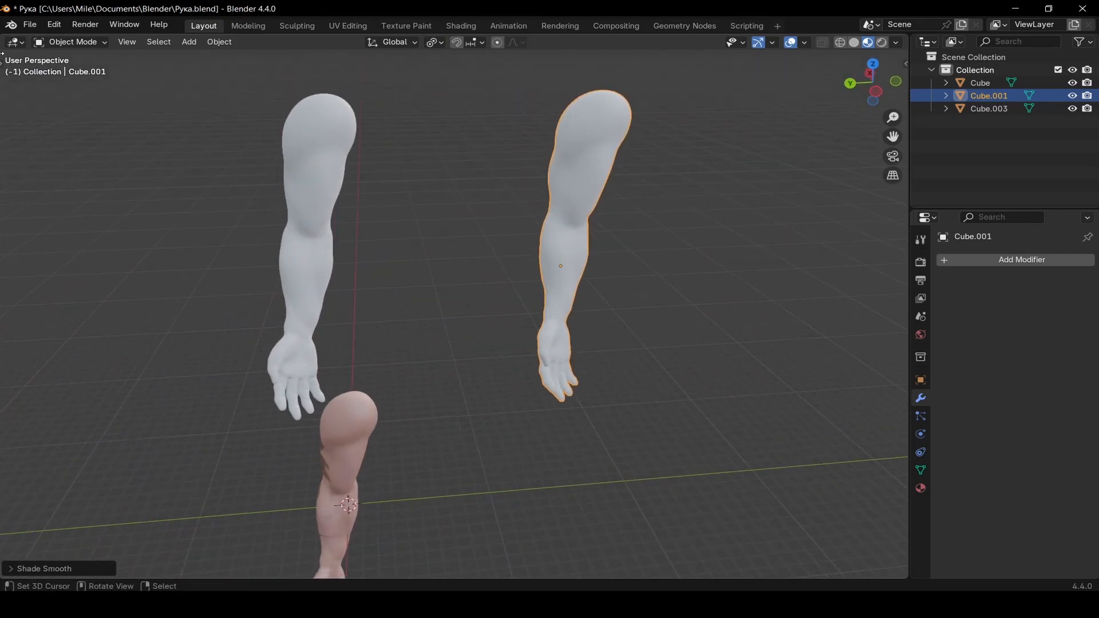
pyautogui.click(30, 24)
pyautogui.moveTo(67, 219)
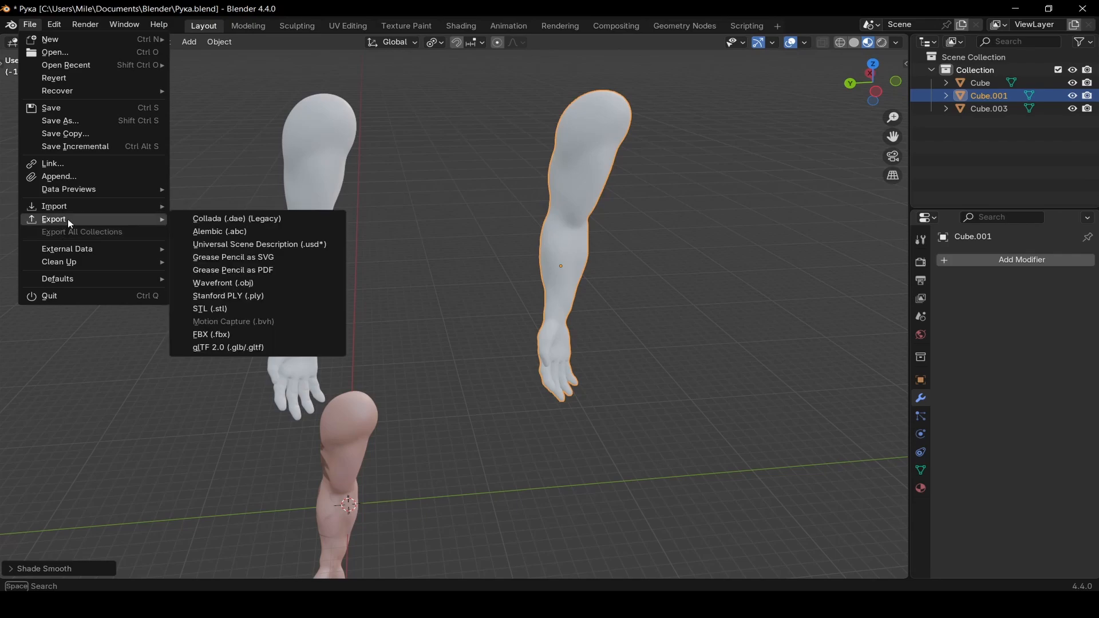
pyautogui.click(198, 331)
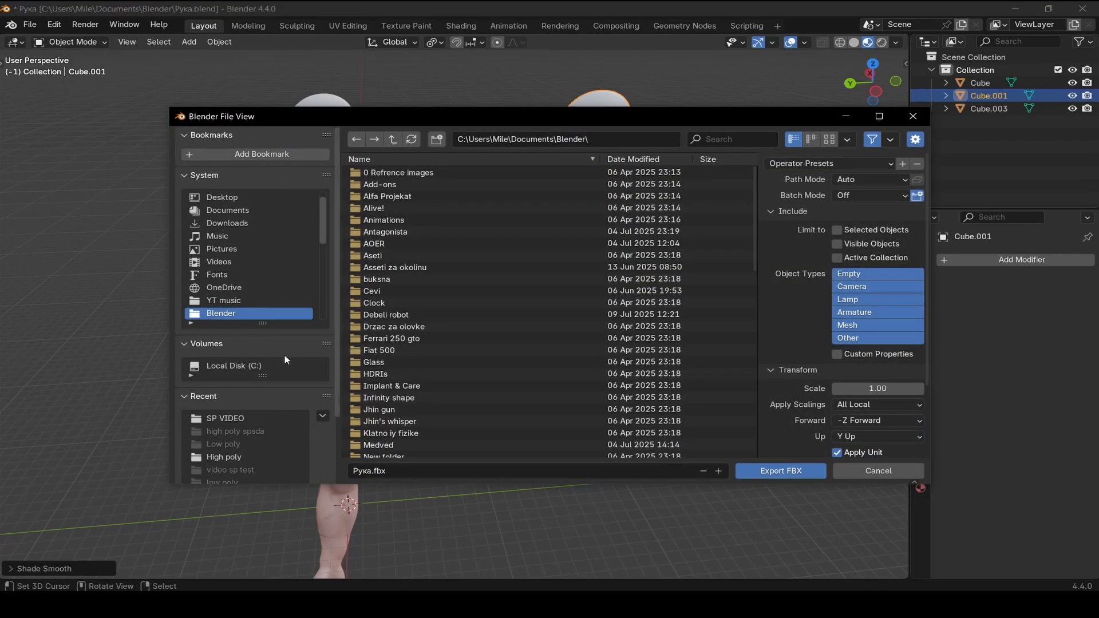
pyautogui.click(255, 418)
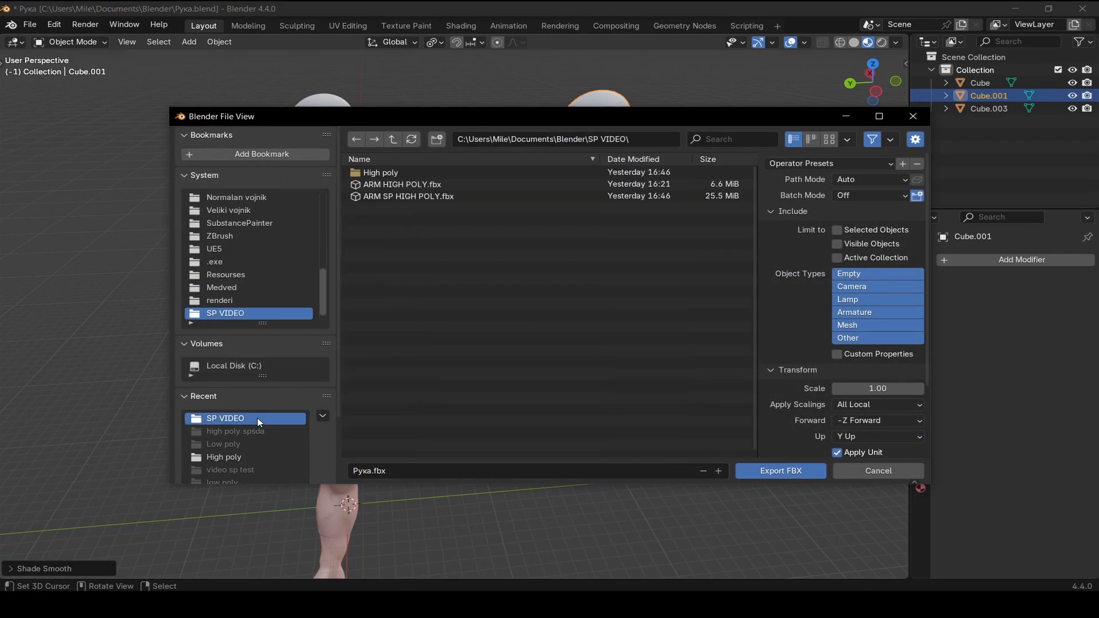
# Limit the export to selected and visible mesh objects and export the file as ARM LOW POLY
pyautogui.click(853, 231)
pyautogui.click(840, 244)
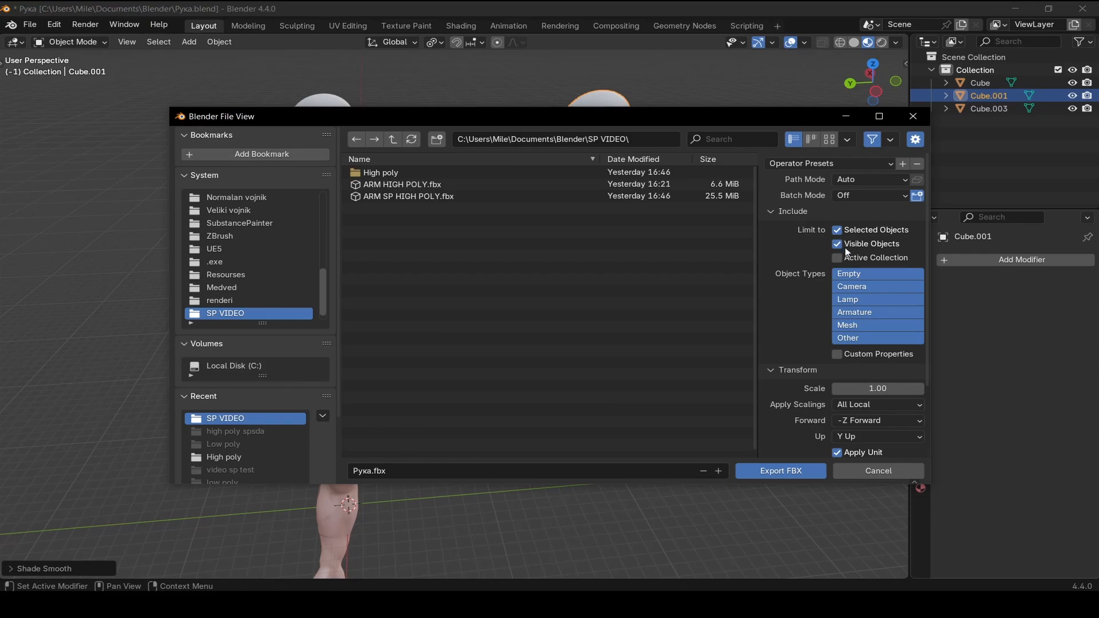
pyautogui.click(853, 325)
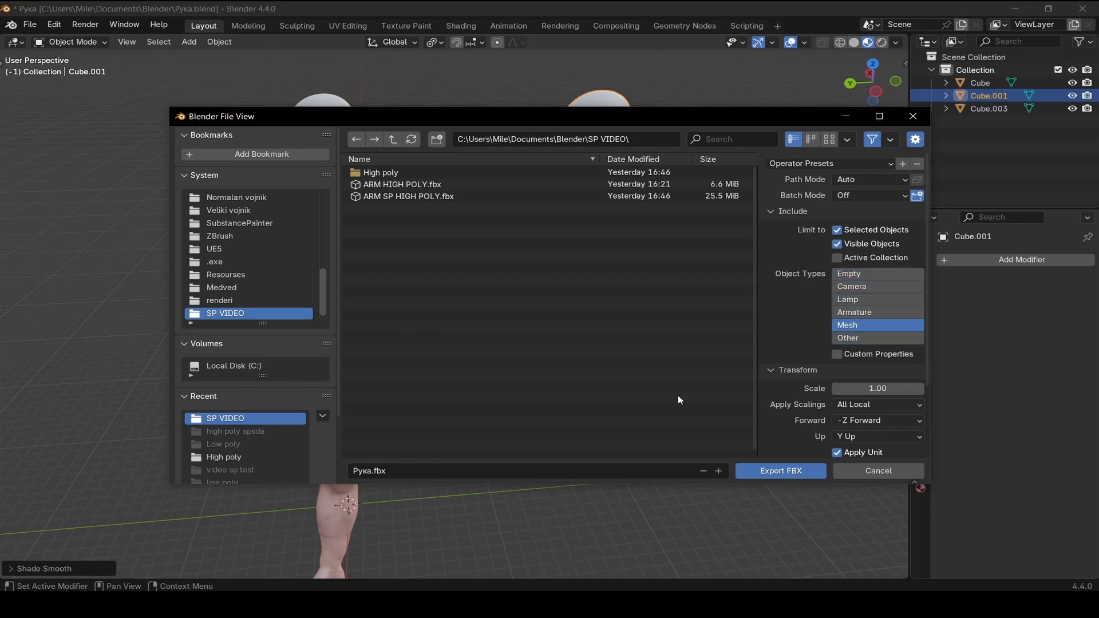
pyautogui.click(417, 472)
pyautogui.write('ARM LOW POLY')
pyautogui.press('Return')
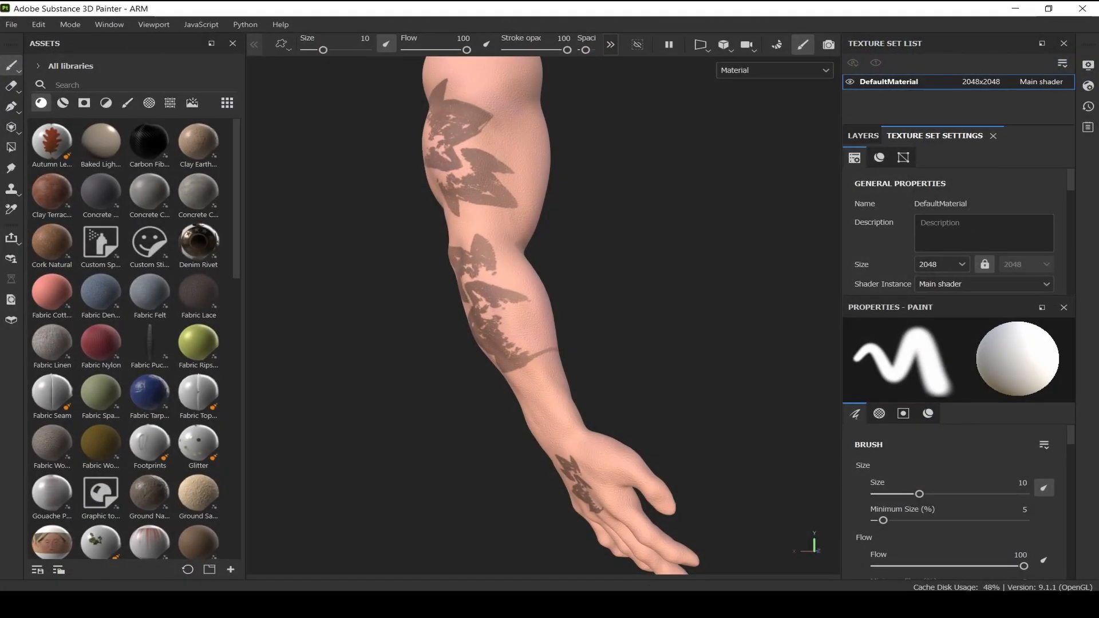
# In Substance 3D Painter, reimport the project mesh as ARM LOW POLY with Preserve strokes positions on mesh turned off
pyautogui.moveTo(575, 389)
pyautogui.keyDown('alt'); pyautogui.mouseDown()
pyautogui.moveTo(581, 410)
pyautogui.moveTo(561, 362)
pyautogui.moveTo(509, 374)
pyautogui.mouseUp(); pyautogui.keyUp('alt')
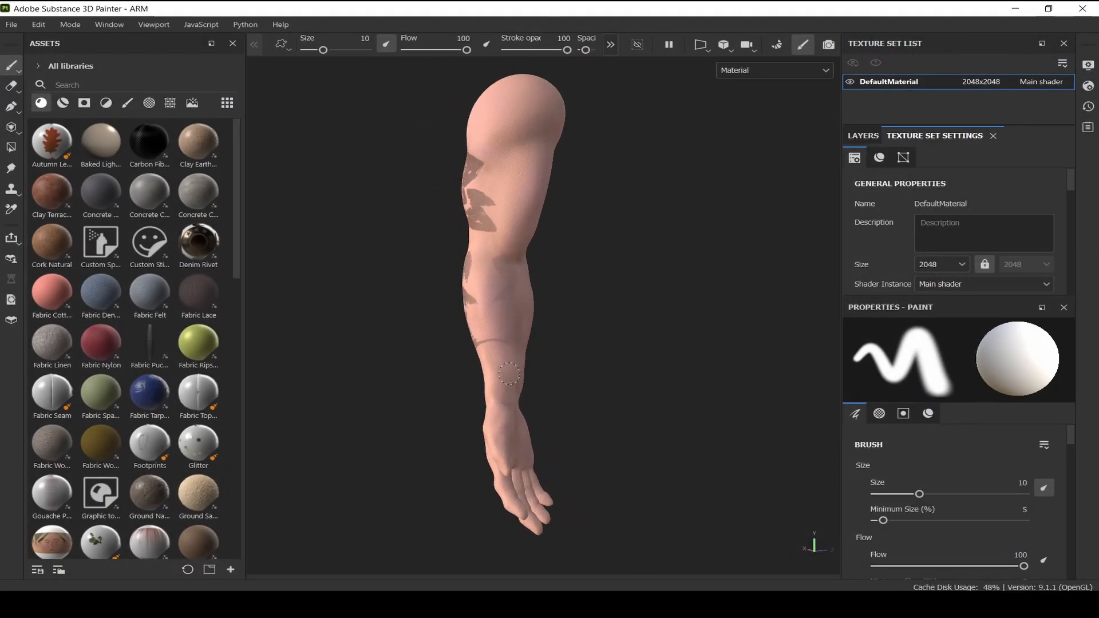
pyautogui.moveTo(569, 351)
pyautogui.keyDown('alt'); pyautogui.mouseDown()
pyautogui.moveTo(689, 321)
pyautogui.moveTo(745, 359)
pyautogui.moveTo(599, 255)
pyautogui.moveTo(606, 287)
pyautogui.moveTo(540, 275)
pyautogui.moveTo(517, 289)
pyautogui.mouseUp(); pyautogui.keyUp('alt')
pyautogui.click(40, 27)
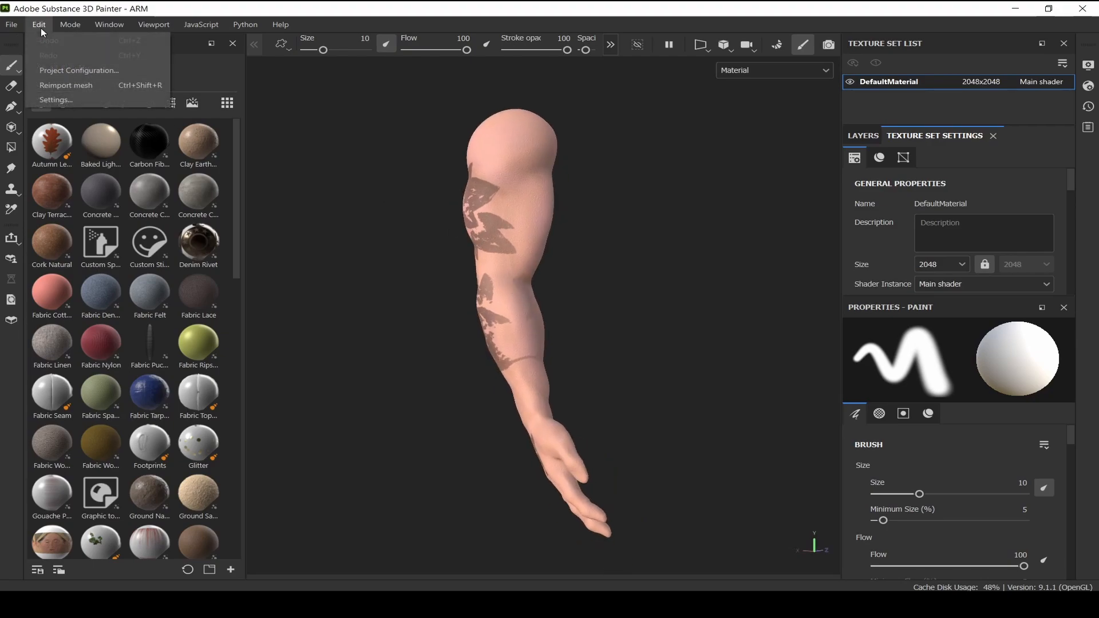
pyautogui.click(80, 74)
pyautogui.click(691, 201)
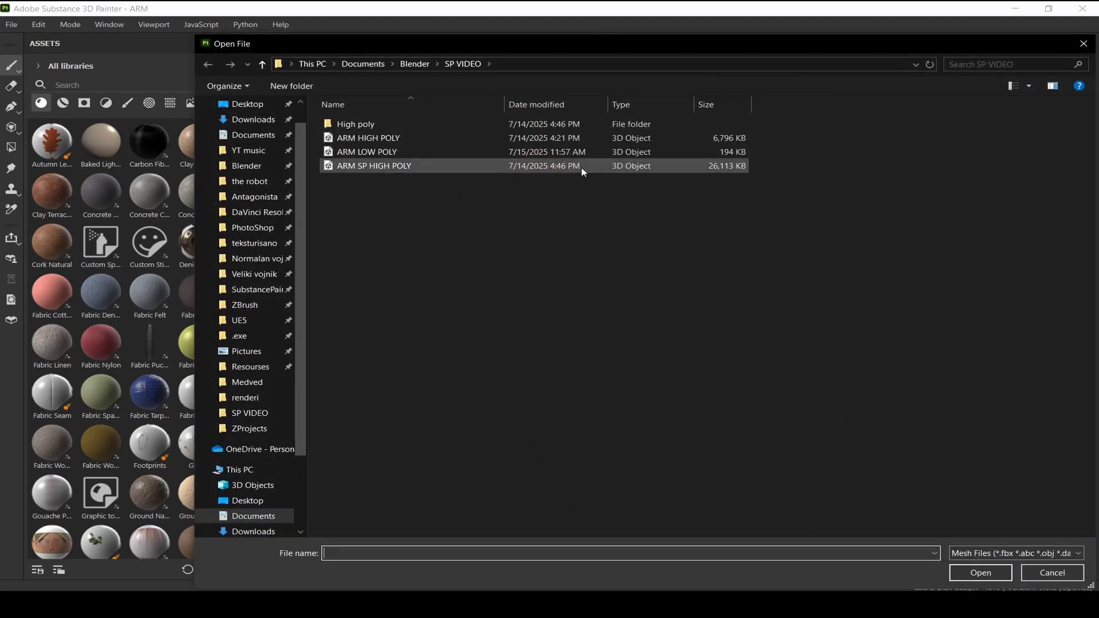
pyautogui.click(444, 154)
pyautogui.click(979, 572)
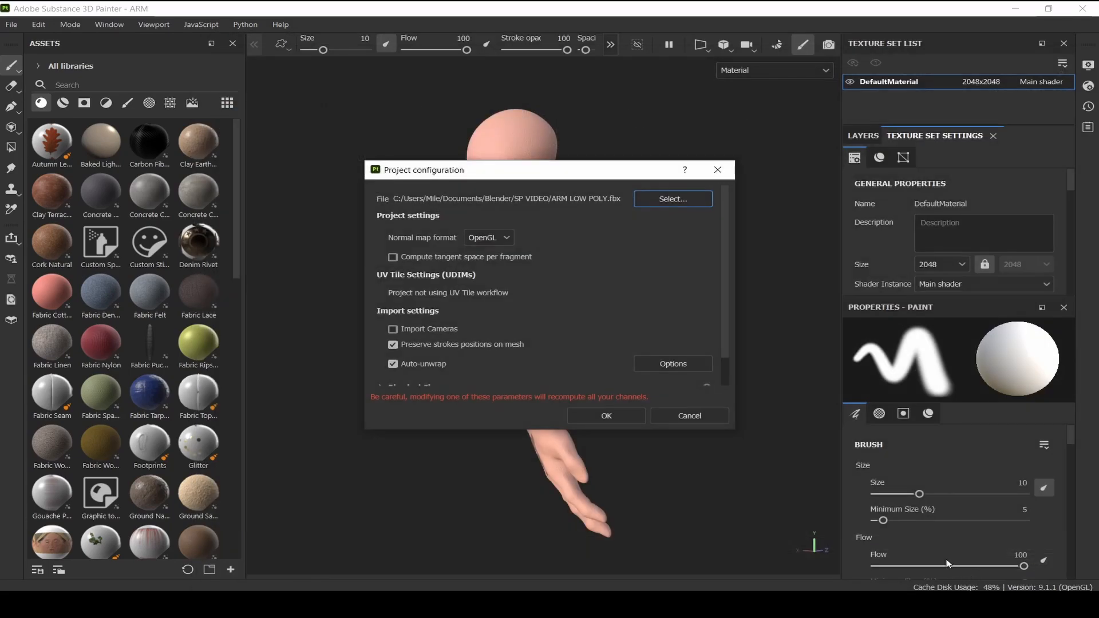
pyautogui.click(394, 345)
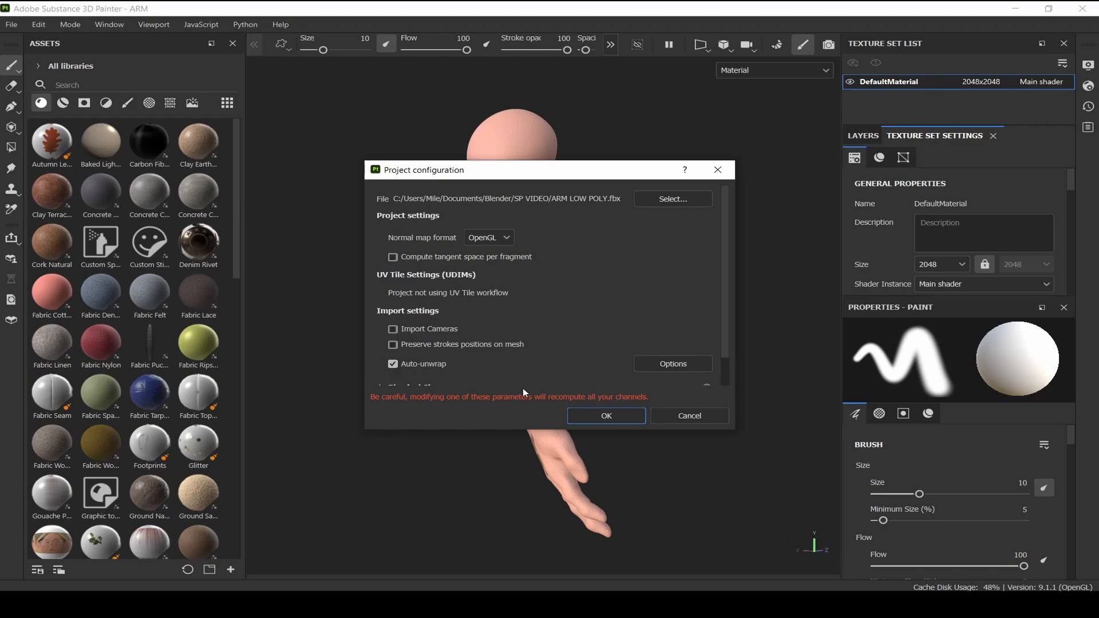
pyautogui.click(619, 416)
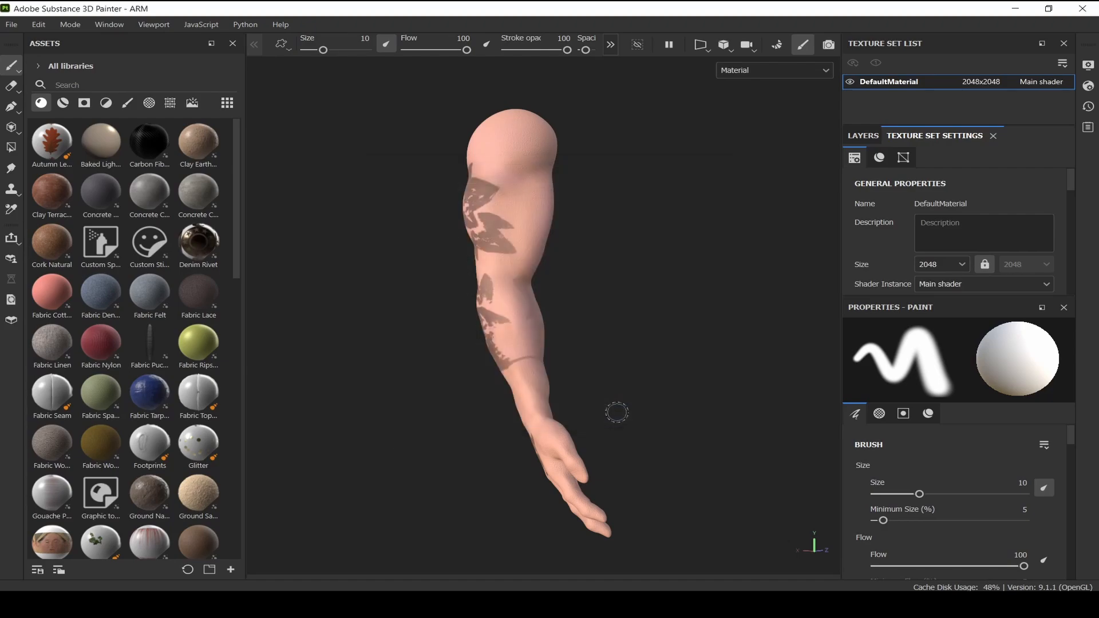
# Export the mesh without displacement as ARM LOW POLY SP in the SP VIDEO folder
pyautogui.scroll(2, 511, 312)
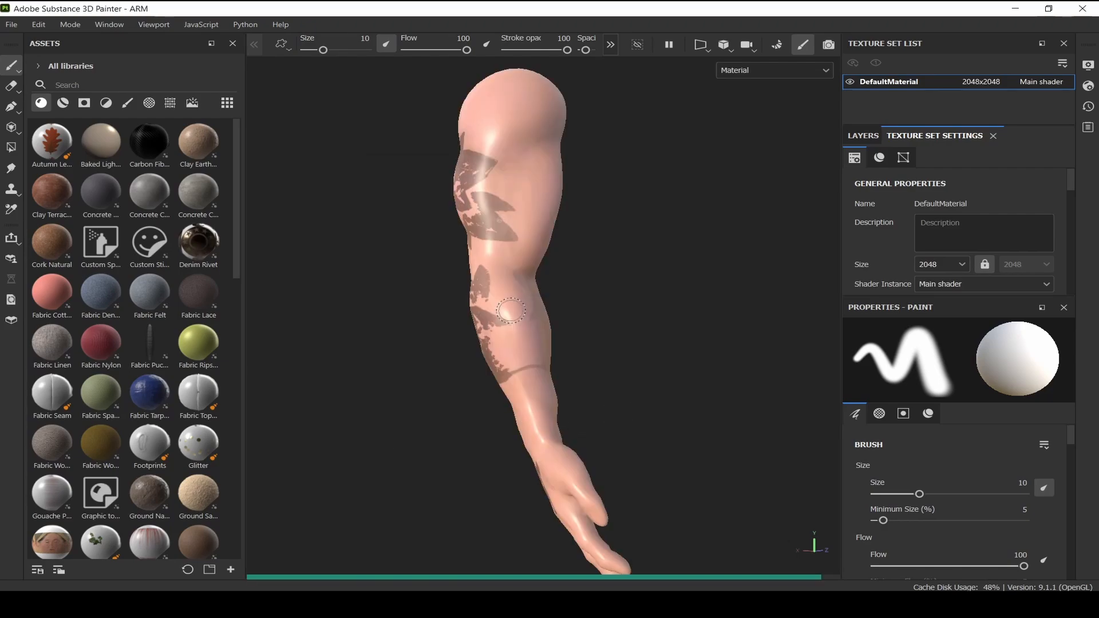
pyautogui.moveTo(511, 312)
pyautogui.keyDown('alt'); pyautogui.mouseDown()
pyautogui.moveTo(567, 261)
pyautogui.moveTo(542, 293)
pyautogui.moveTo(560, 363)
pyautogui.moveTo(421, 361)
pyautogui.moveTo(363, 326)
pyautogui.moveTo(441, 388)
pyautogui.moveTo(596, 345)
pyautogui.moveTo(584, 316)
pyautogui.moveTo(407, 273)
pyautogui.moveTo(618, 285)
pyautogui.moveTo(654, 342)
pyautogui.mouseUp(); pyautogui.keyUp('alt')
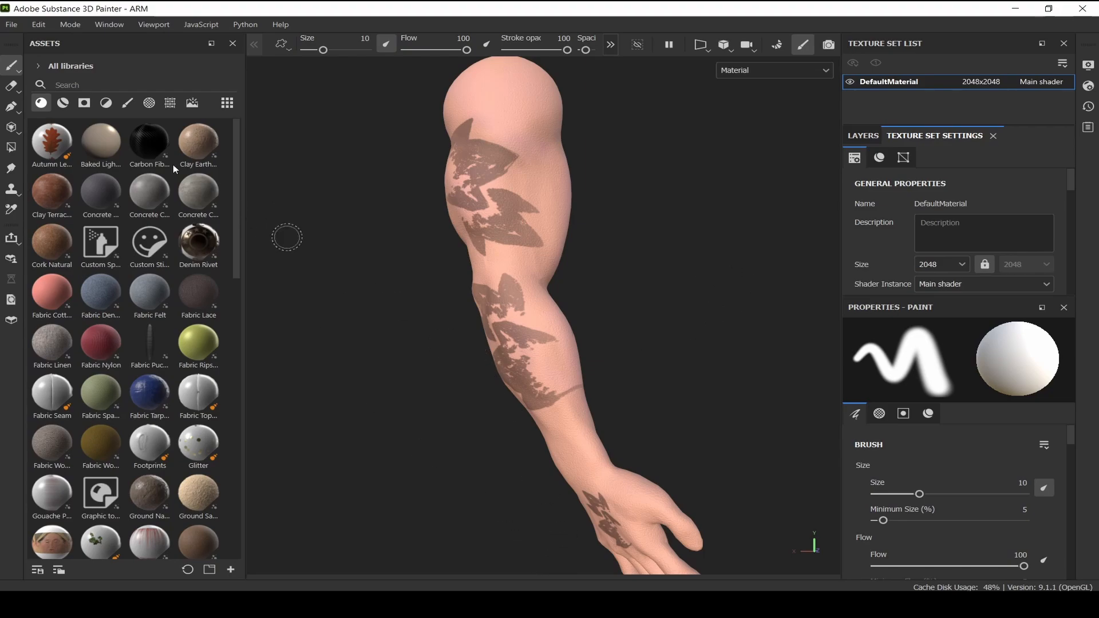
pyautogui.click(12, 24)
pyautogui.click(37, 212)
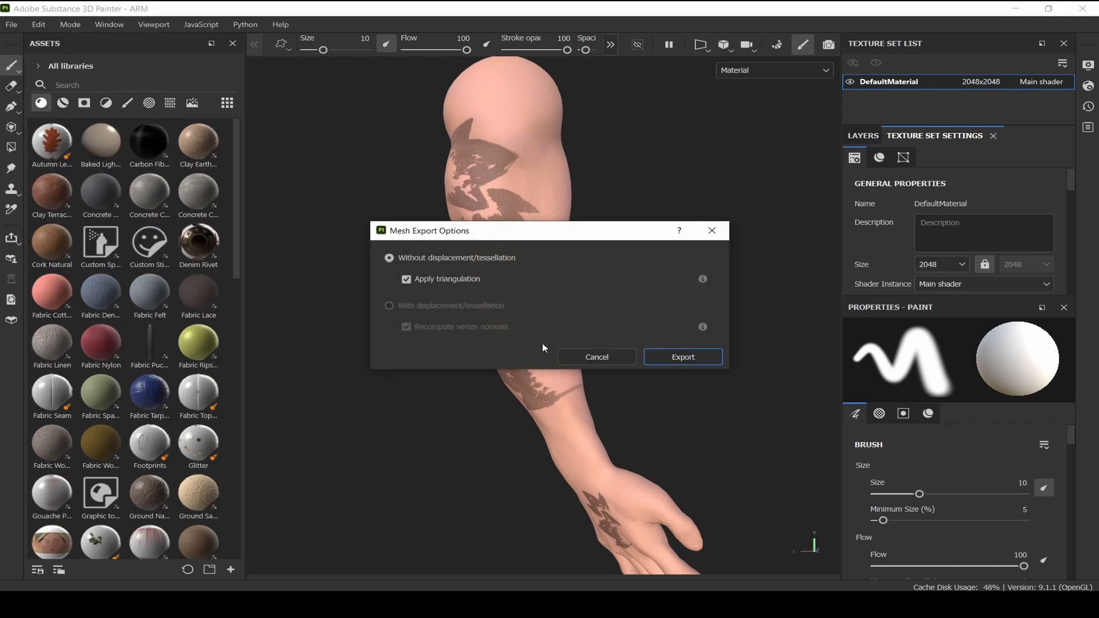
pyautogui.click(682, 356)
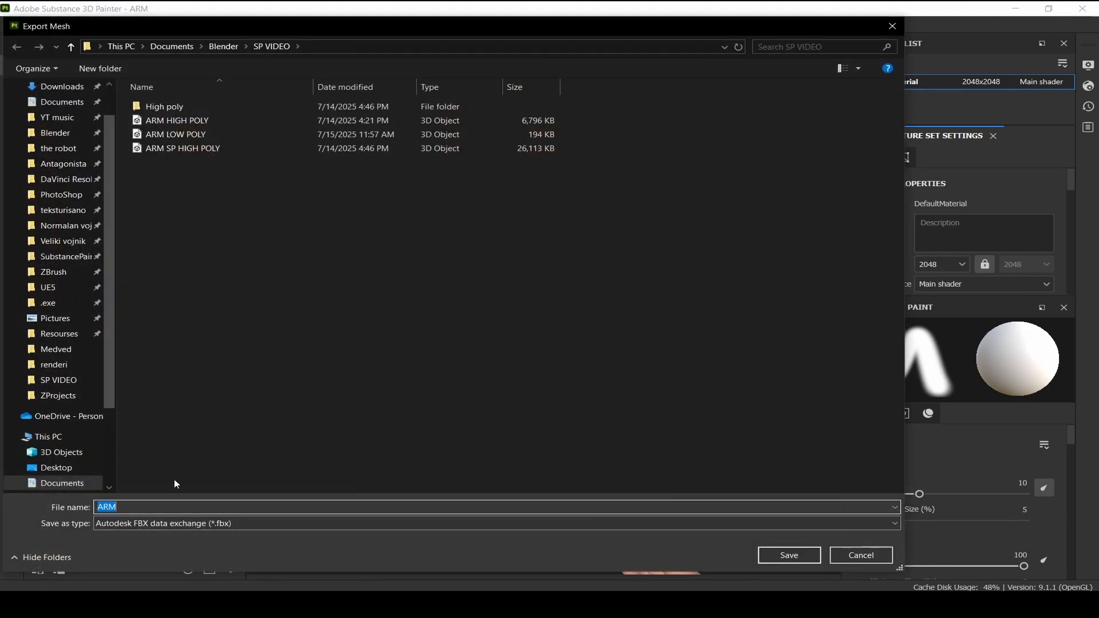
pyautogui.write('ARM LOW POLY SP')
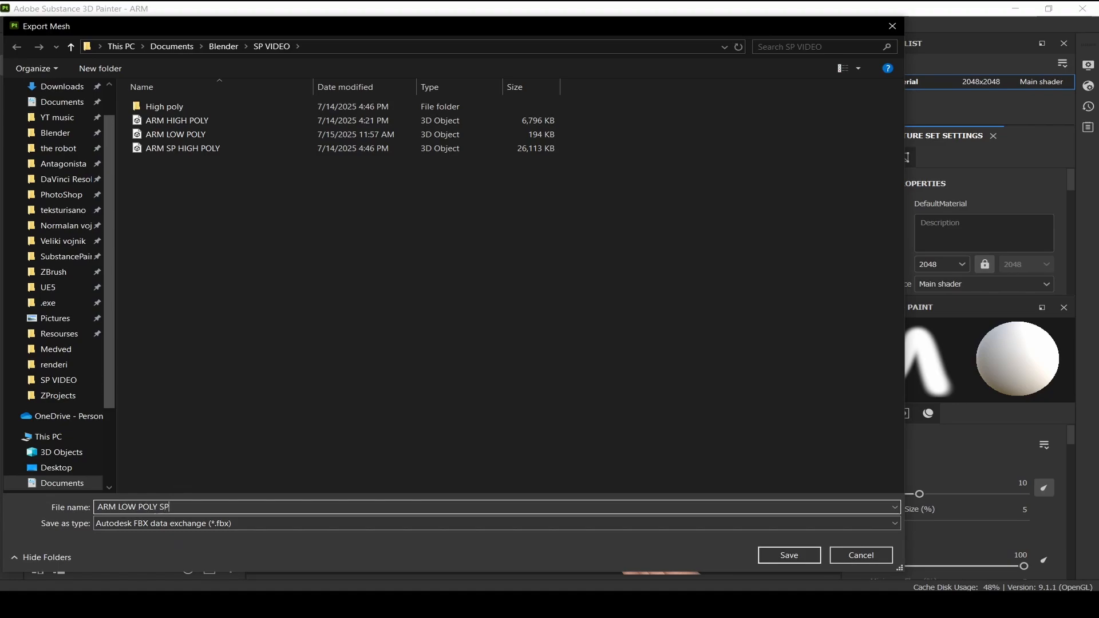
pyautogui.press('Return')
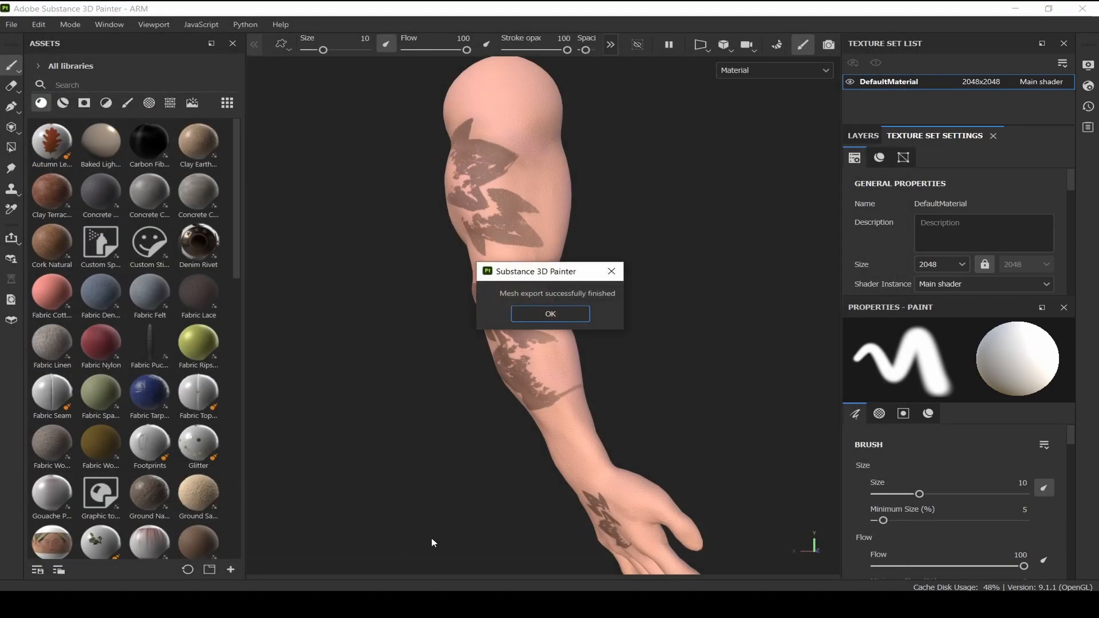
pyautogui.click(541, 314)
# Open the texture export dialog and create a new folder named LOW POLY inside the SP VIDEO folder
pyautogui.hotkey('ctrl', 'shift', 'e')
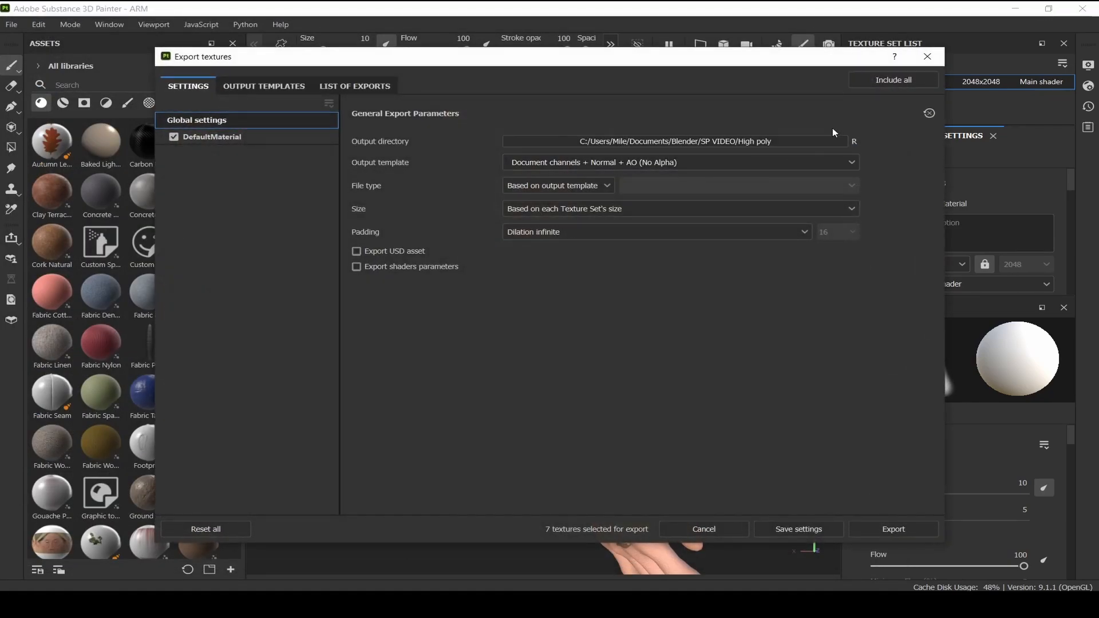
pyautogui.click(821, 142)
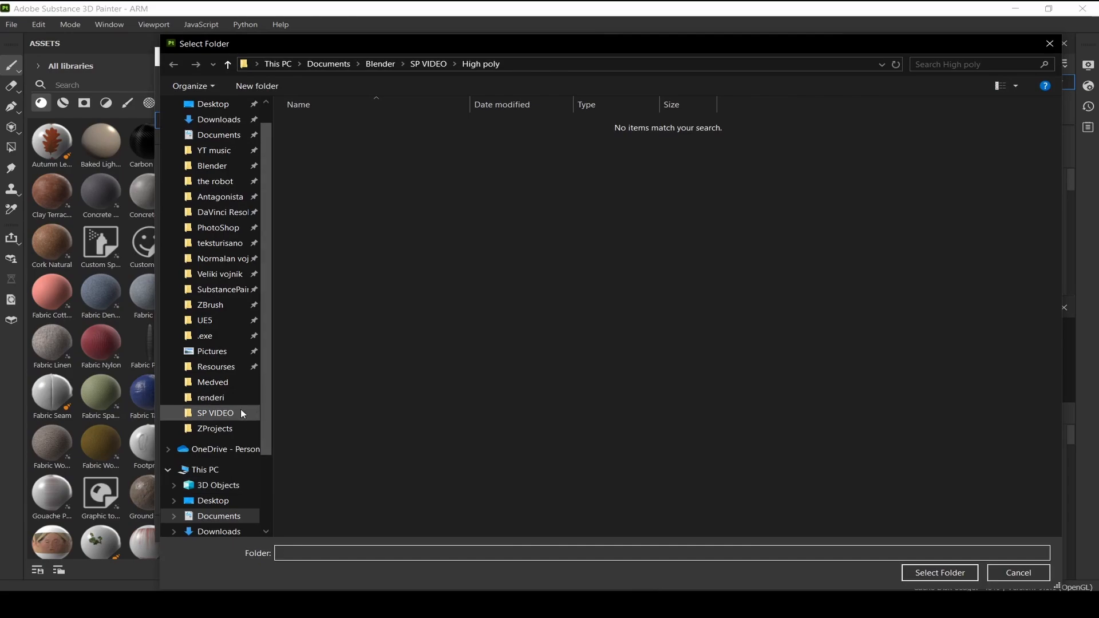
pyautogui.click(215, 413)
pyautogui.rightClick(464, 392)
pyautogui.moveTo(547, 531)
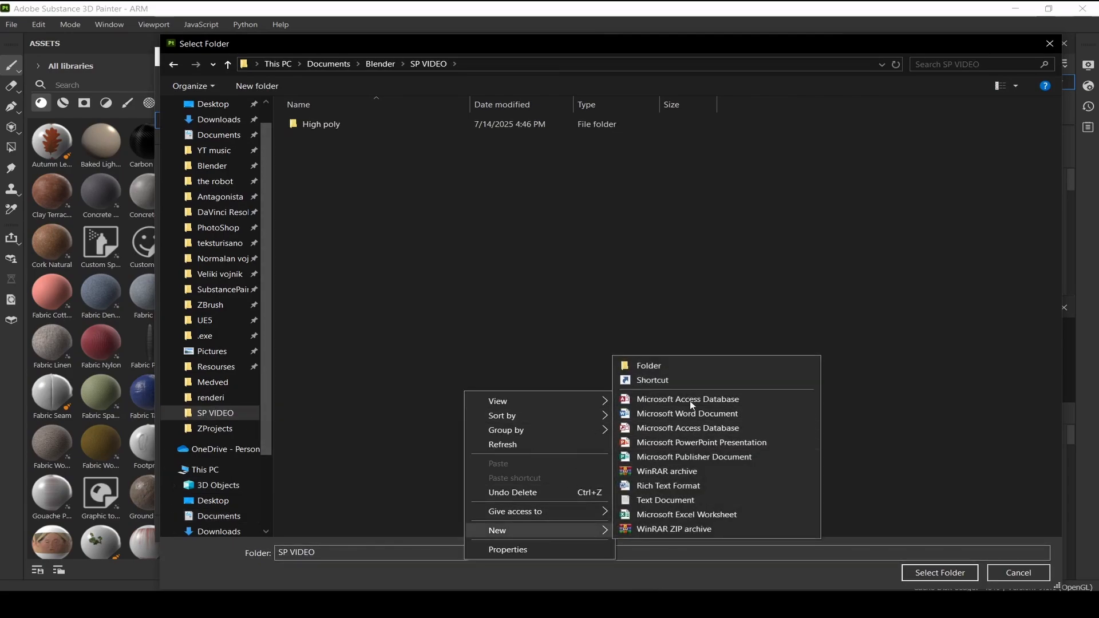
pyautogui.click(683, 362)
pyautogui.write('LOW POLY')
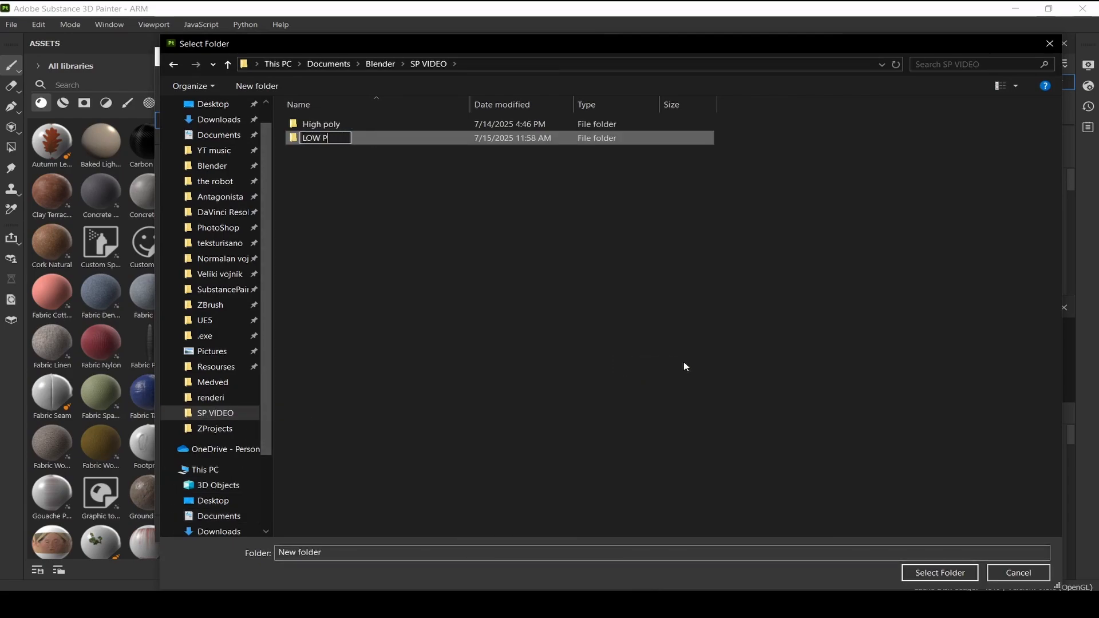
pyautogui.press('Return')
pyautogui.press('Return')
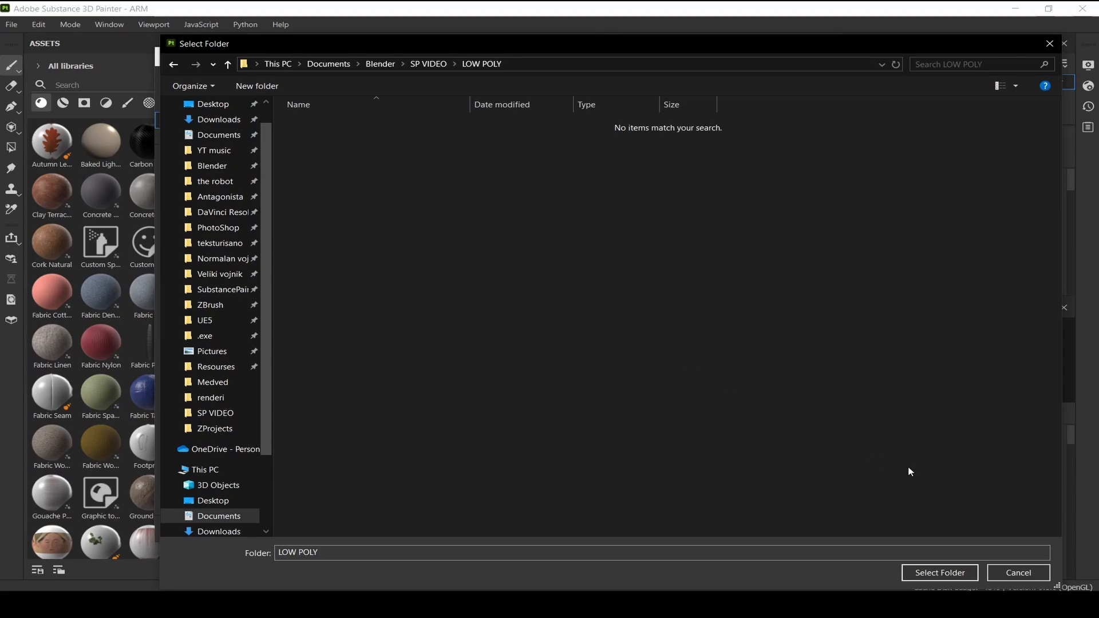
# Set the LOW POLY folder as the output directory, export the textures and close the export dialog
pyautogui.click(945, 574)
pyautogui.click(914, 527)
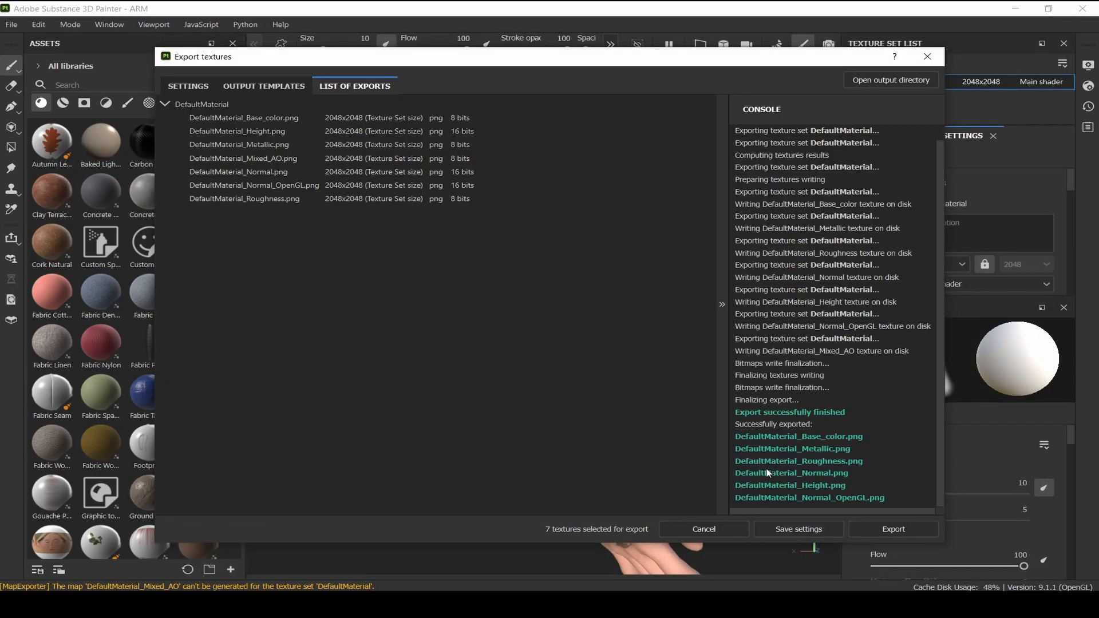
pyautogui.click(927, 56)
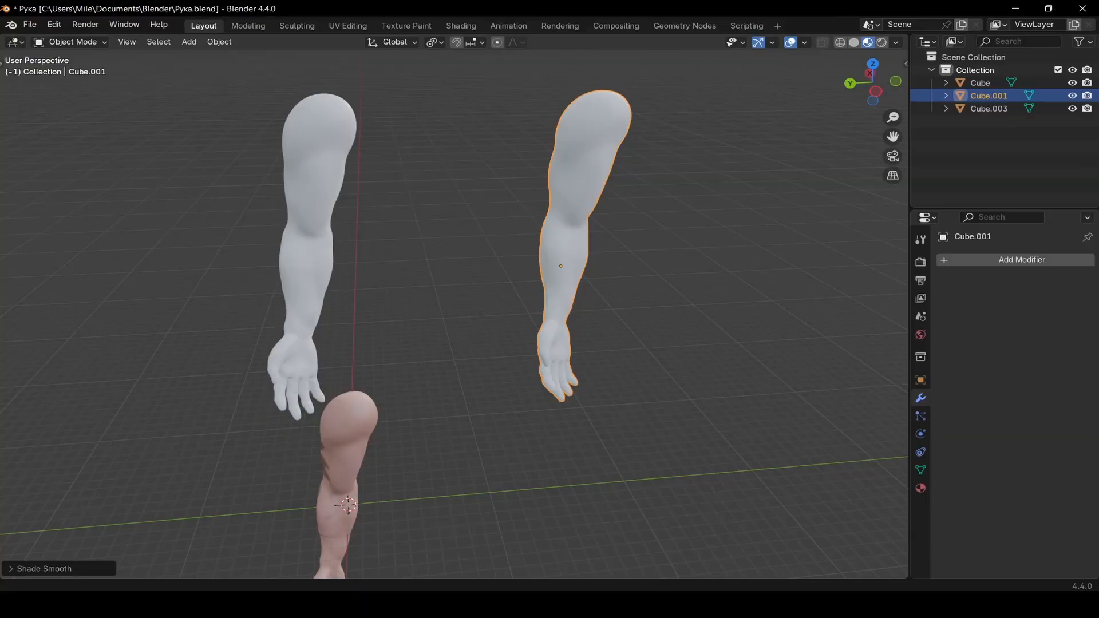
# In Blender, import ARM LOW POLY SP.fbx from the SP VIDEO folder with default FBX settings
pyautogui.scroll(-3, 507, 390)
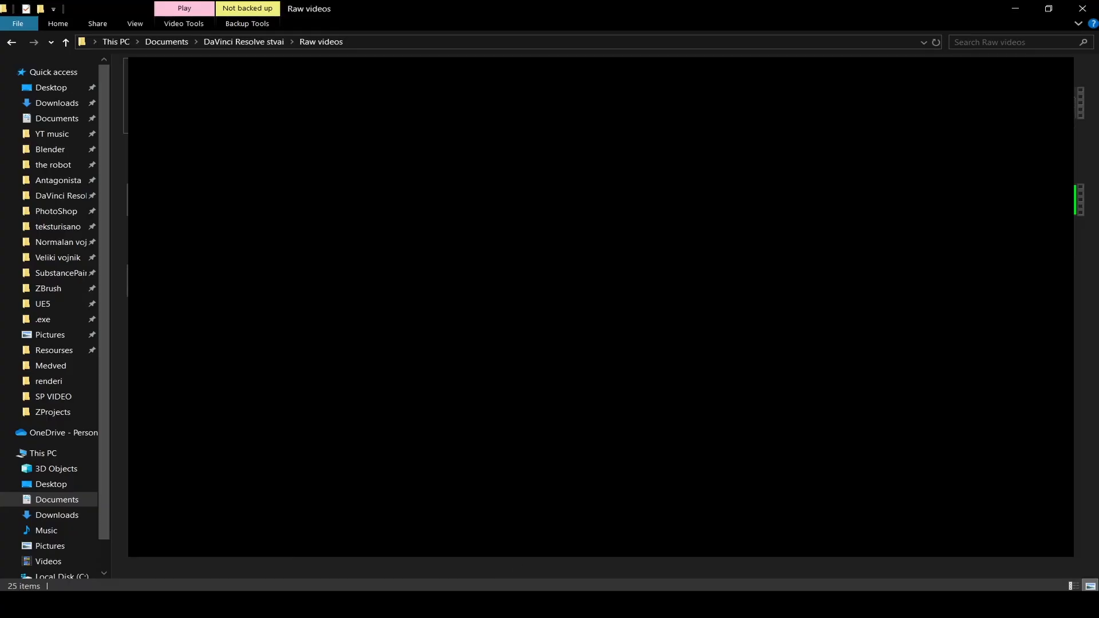
pyautogui.click(55, 396)
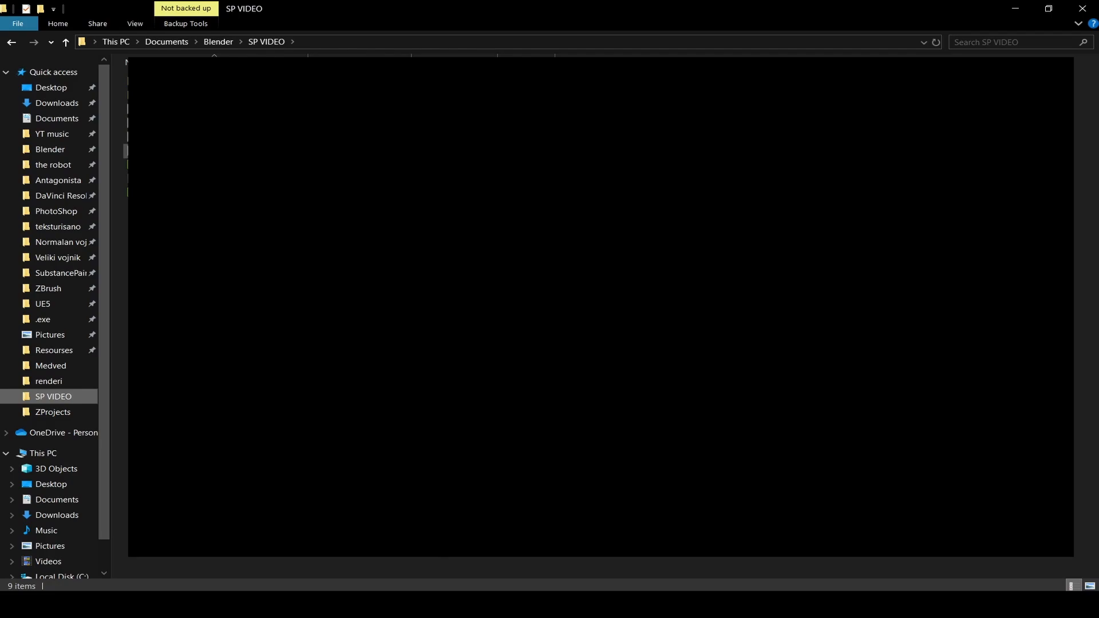
pyautogui.moveTo(172, 123); pyautogui.dragTo(541, 344)
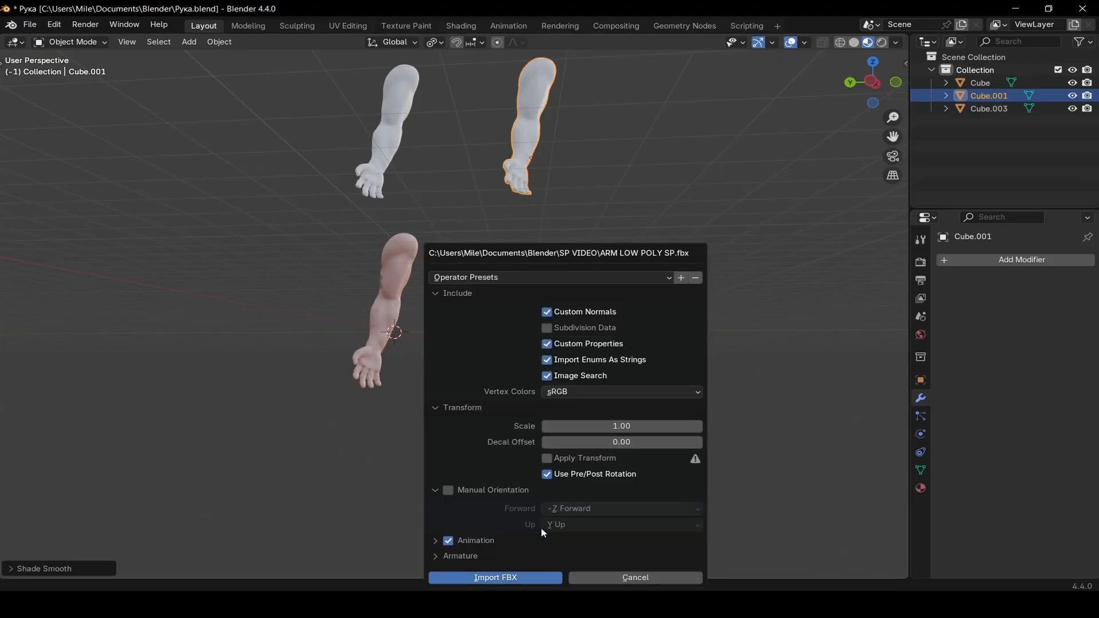
pyautogui.click(523, 578)
# Move the imported low-poly arm down along the Z axis, beside the textured arm
pyautogui.moveTo(432, 374); pyautogui.dragTo(457, 361, button='middle')
pyautogui.keyDown('shift'); pyautogui.moveTo(458, 361); pyautogui.dragTo(409, 458, button='middle'); pyautogui.keyUp('shift')
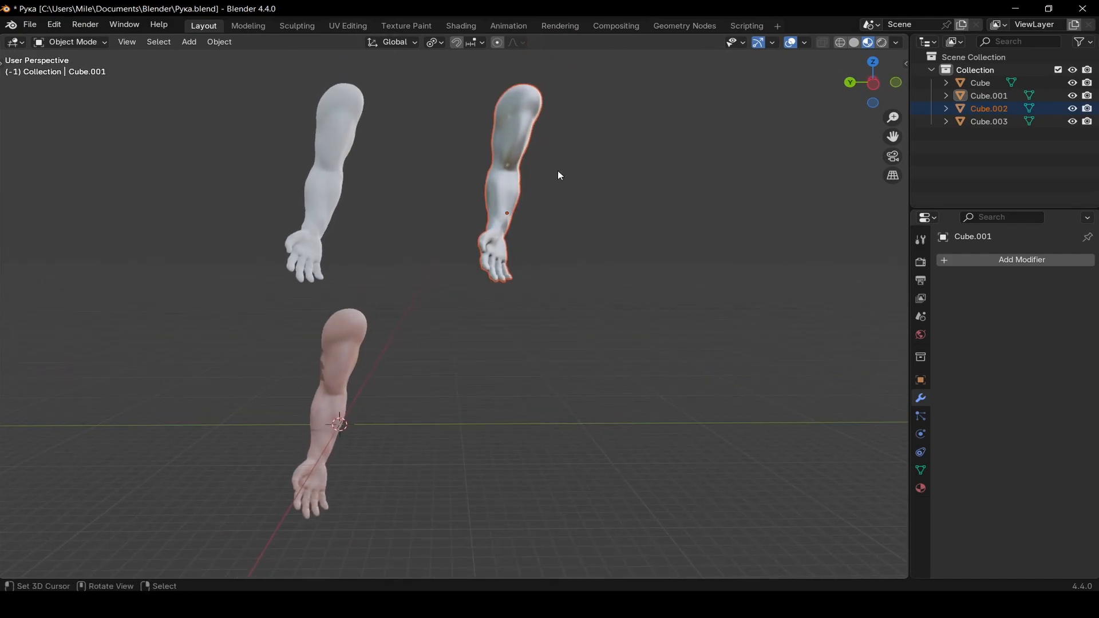
pyautogui.moveTo(510, 175); pyautogui.dragTo(512, 176, button='middle')
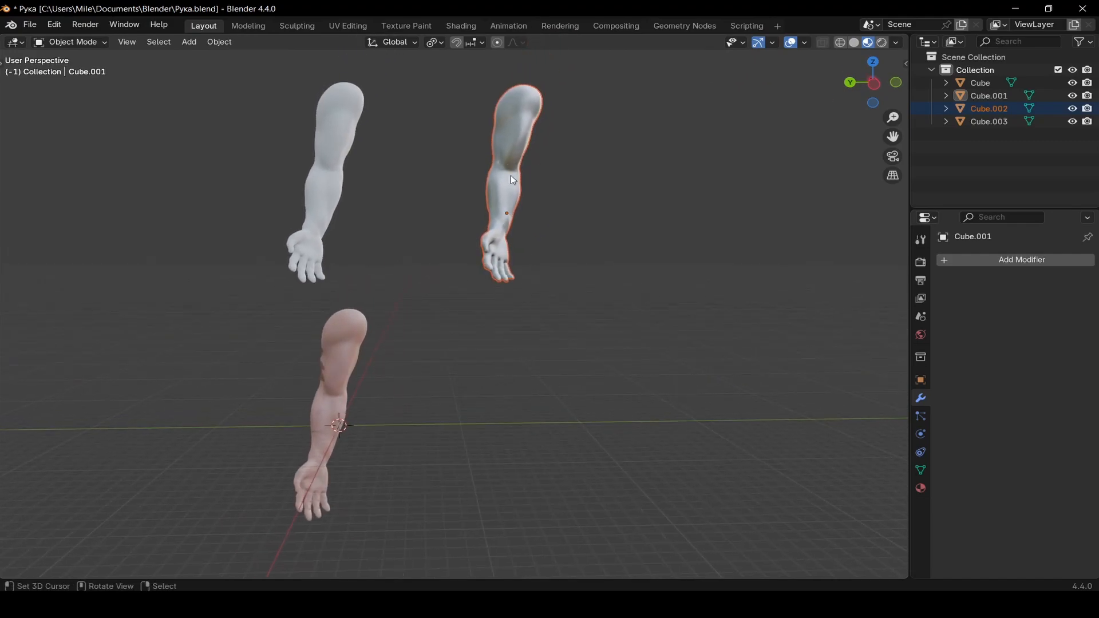
pyautogui.press('g')
pyautogui.press('z')
pyautogui.click(526, 406)
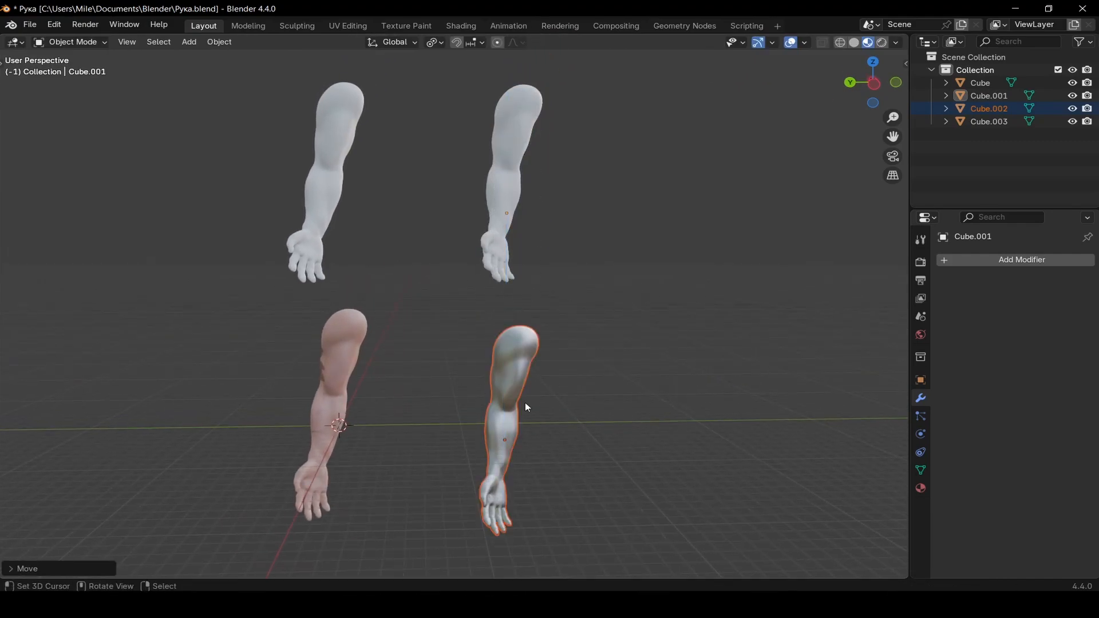
pyautogui.press('g')
pyautogui.press('z')
pyautogui.click(524, 394)
# Check in Preferences that the Node Wrangler add-on is enabled
pyautogui.click(24, 28)
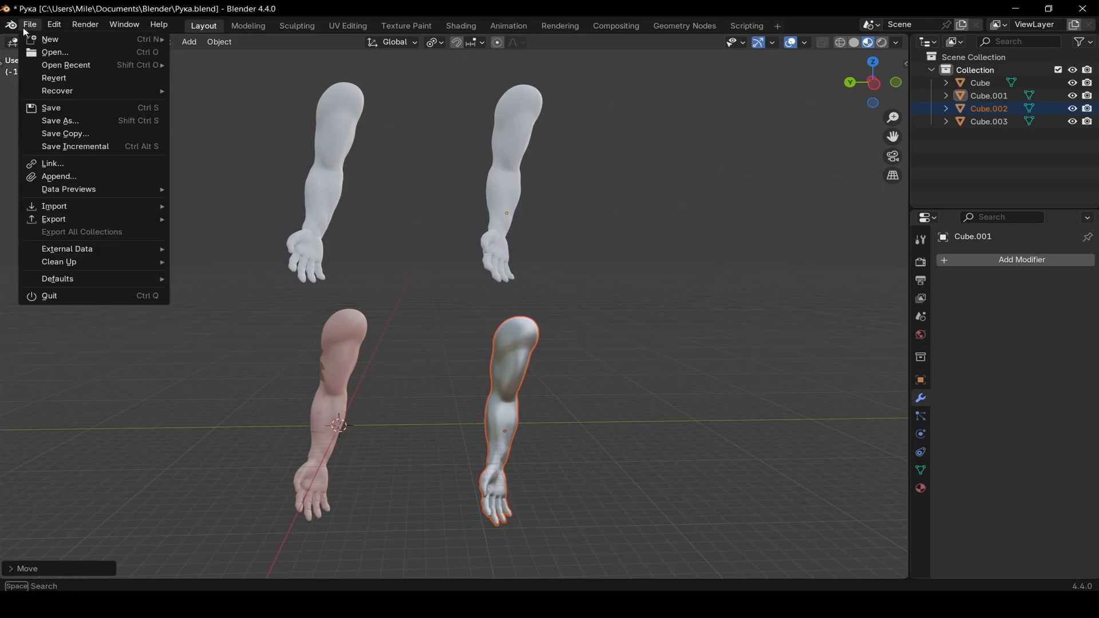
pyautogui.moveTo(60, 29)
pyautogui.click(116, 190)
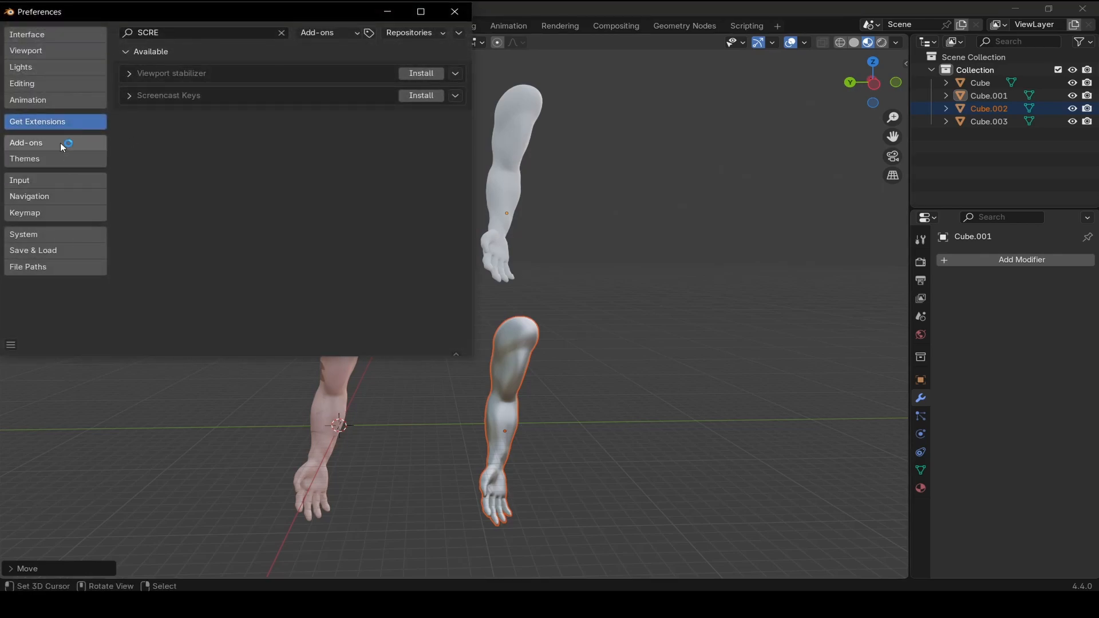
pyautogui.click(46, 158)
pyautogui.click(40, 144)
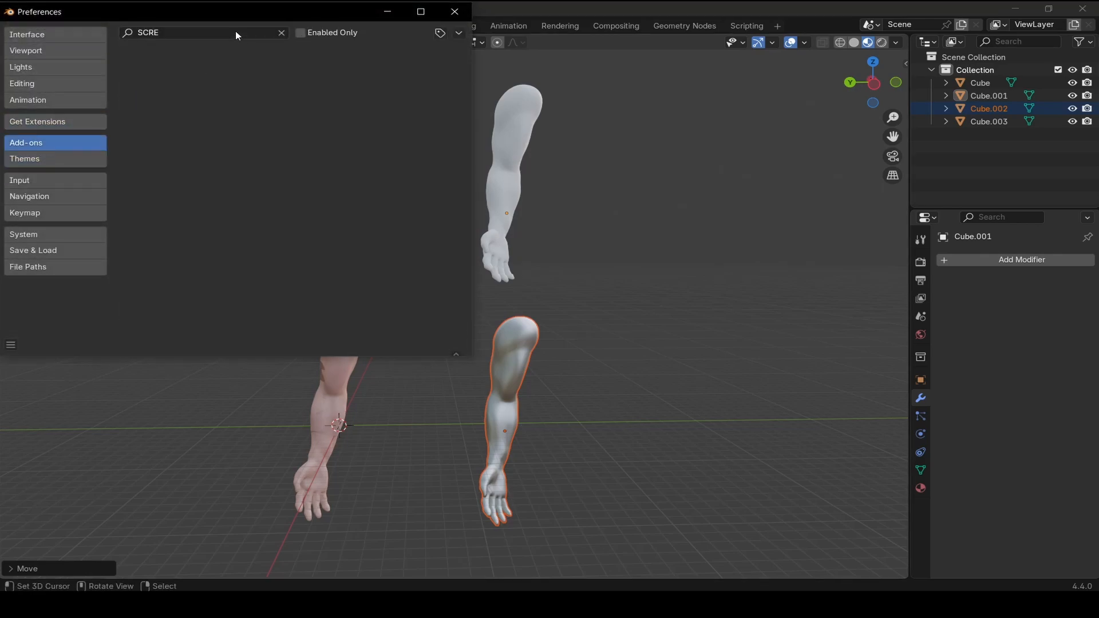
pyautogui.click(281, 33)
pyautogui.click(264, 33)
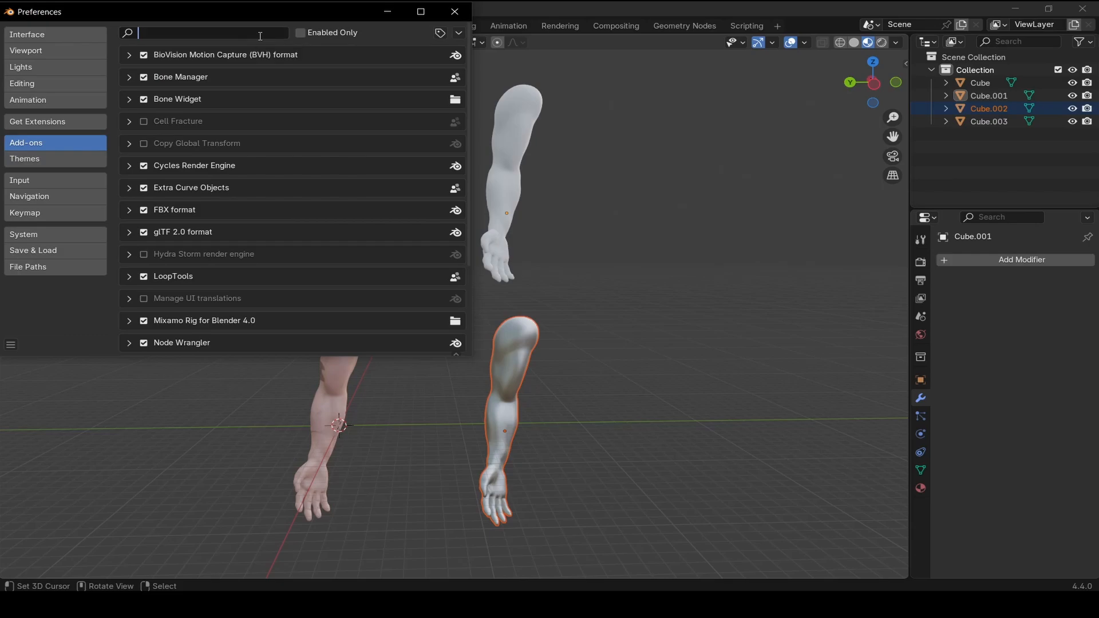
pyautogui.write('NOF')
pyautogui.press('BackSpace')
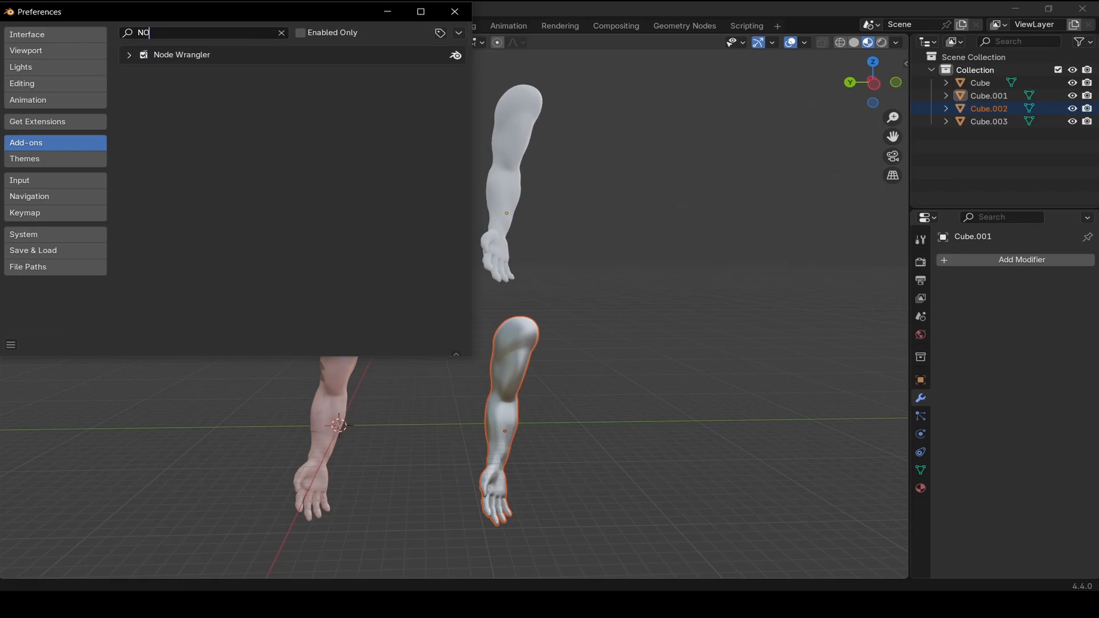
pyautogui.click(454, 12)
# In the Shading workspace, select the low-poly arm and run Principled Texture Setup with all textures from the LOW POLY folder
pyautogui.click(461, 26)
pyautogui.scroll(6, 482, 105)
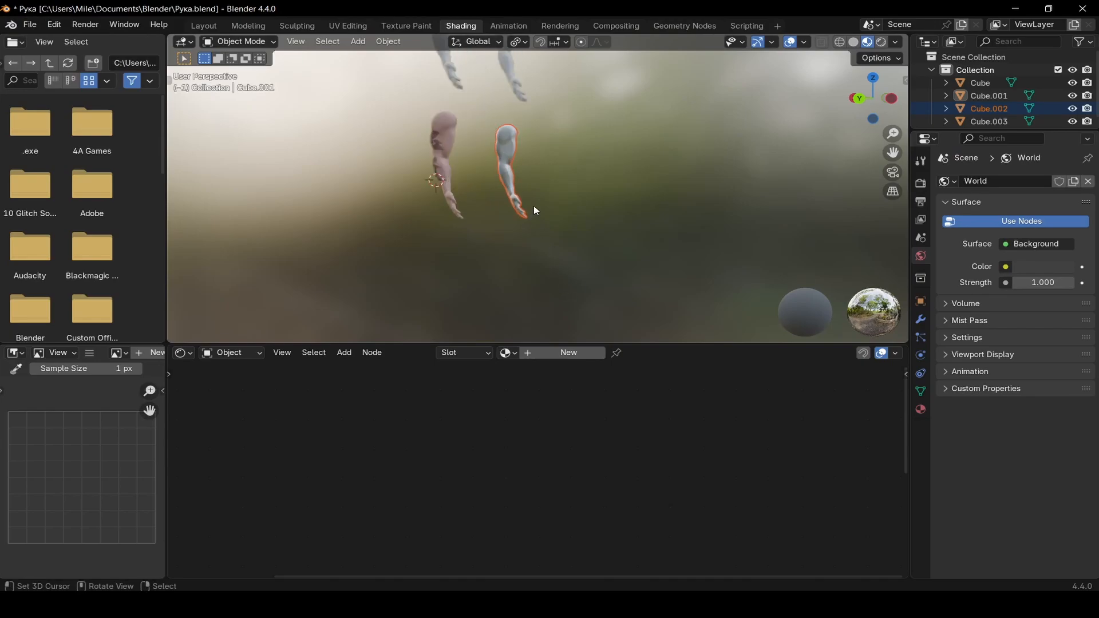
pyautogui.click(487, 166)
pyautogui.scroll(2, 541, 486)
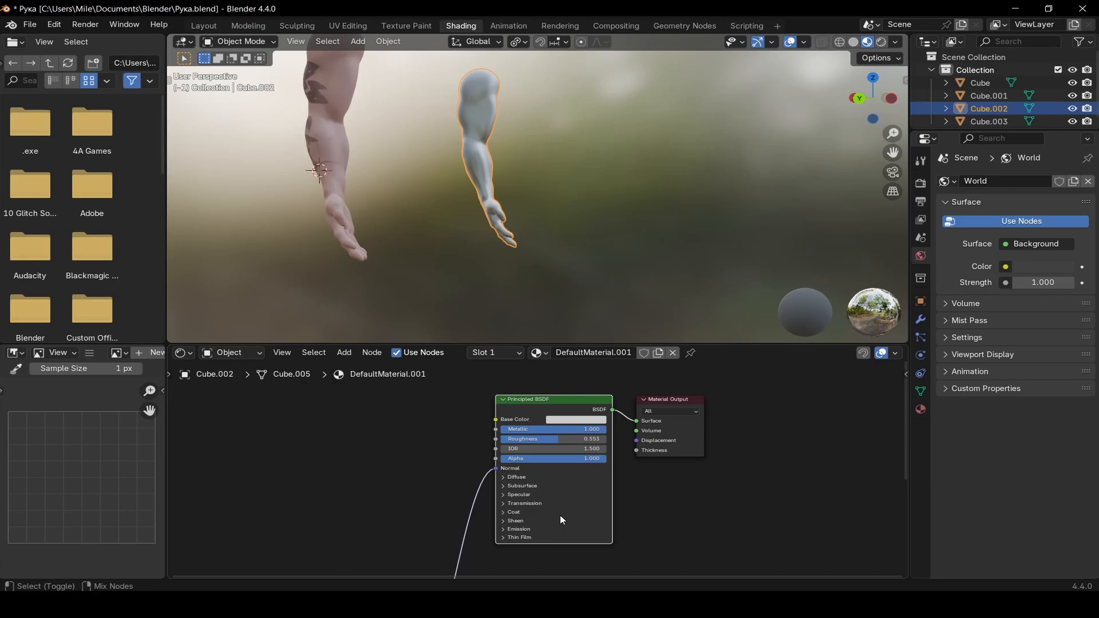
pyautogui.hotkey('ctrl', 'shift', 't')
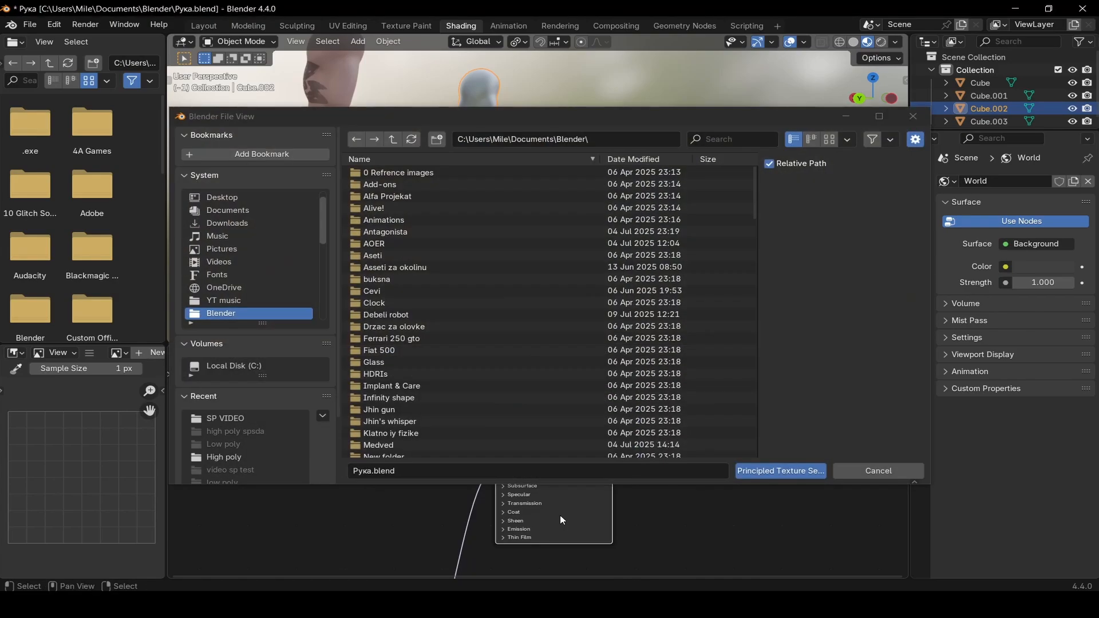
pyautogui.click(240, 418)
pyautogui.doubleClick(515, 185)
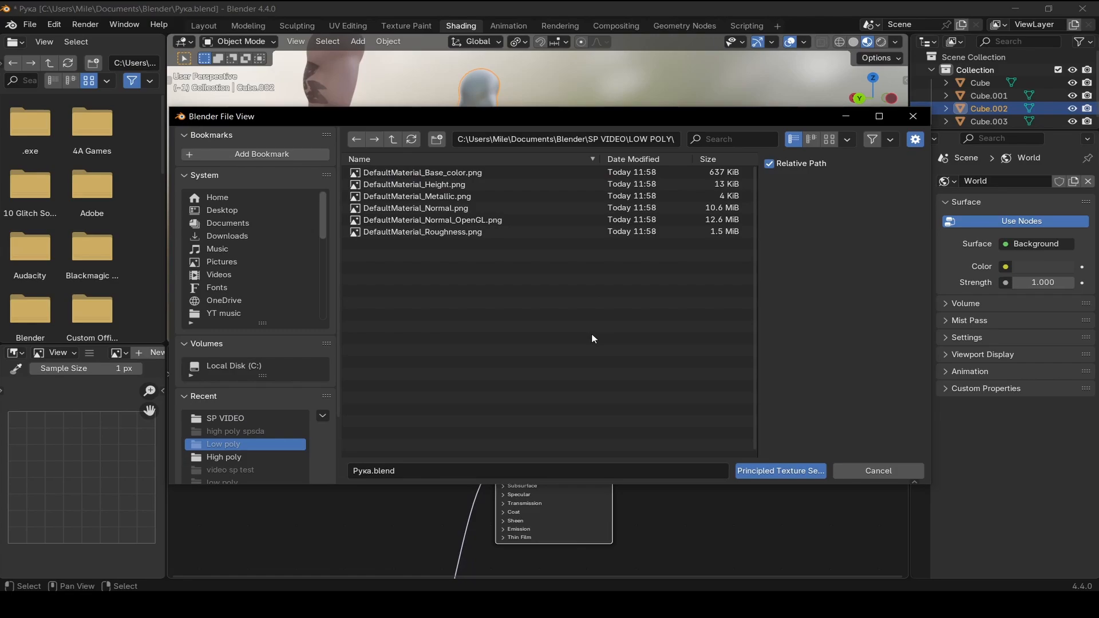
pyautogui.moveTo(592, 338); pyautogui.dragTo(522, 170)
pyautogui.click(767, 470)
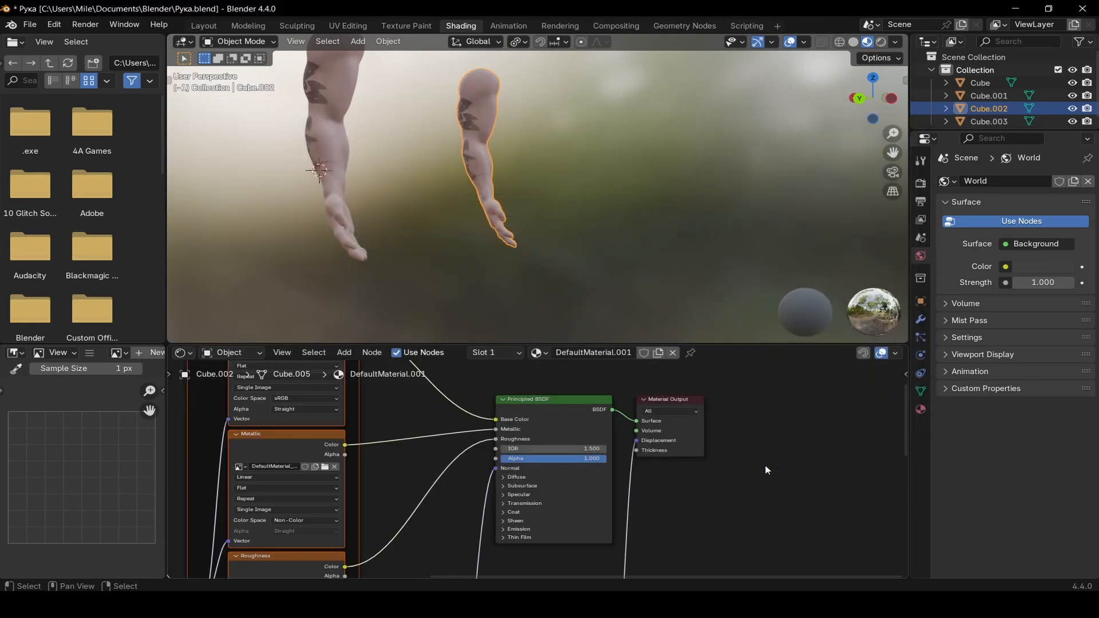
# Examine the texture nodes now connected to the Principled BSDF
pyautogui.scroll(-4, 585, 142)
pyautogui.moveTo(585, 142); pyautogui.dragTo(446, 263, button='middle')
pyautogui.scroll(4, 550, 164)
pyautogui.scroll(3, 566, 154)
pyautogui.scroll(-4, 530, 210)
# Inspect the textured low-poly arm next to the original arm in the Layout viewport
pyautogui.click(204, 26)
pyautogui.scroll(-1, 507, 207)
pyautogui.keyDown('shift'); pyautogui.moveTo(517, 343); pyautogui.dragTo(551, 190, button='middle'); pyautogui.keyUp('shift')
pyautogui.scroll(4, 550, 190)
pyautogui.moveTo(487, 303); pyautogui.dragTo(598, 246, button='middle')
pyautogui.keyDown('shift'); pyautogui.moveTo(598, 246); pyautogui.dragTo(522, 348, button='middle'); pyautogui.keyUp('shift')
pyautogui.click(635, 237)
pyautogui.moveTo(634, 238); pyautogui.dragTo(476, 213, button='middle')
pyautogui.click(552, 237)
pyautogui.scroll(3, 545, 222)
pyautogui.press('Tab')
pyautogui.scroll(-2, 476, 213)
pyautogui.press('Tab')
pyautogui.click(50, 211)
pyautogui.moveTo(50, 211); pyautogui.dragTo(362, 231, button='middle')
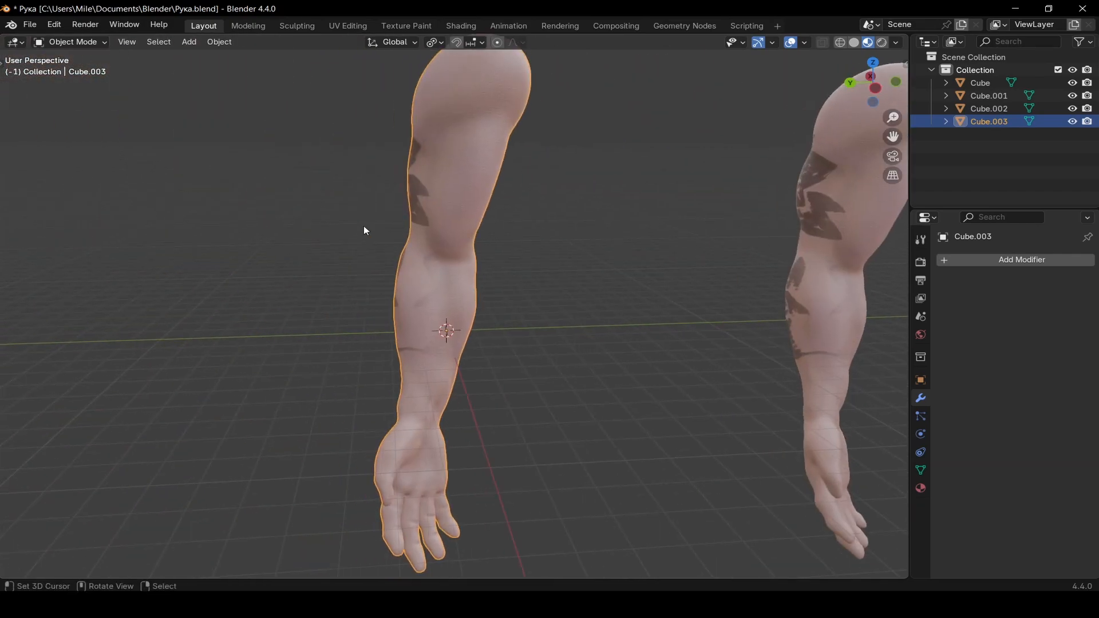
pyautogui.press('Tab')
pyautogui.scroll(-3, 560, 241)
pyautogui.press('Tab')
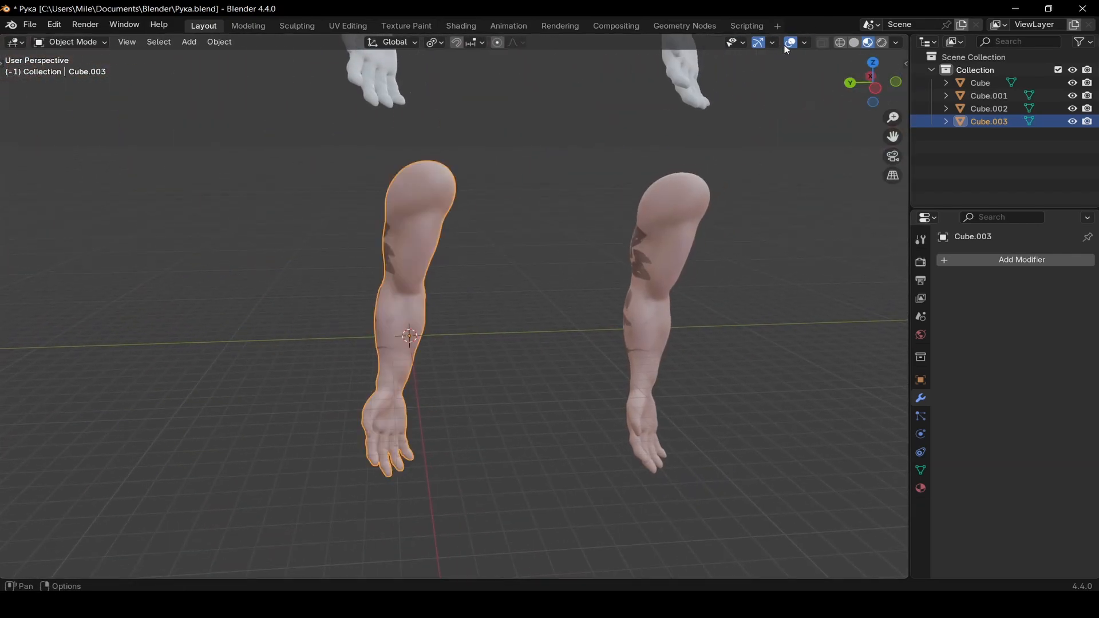
# Enable the Statistics viewport overlay
pyautogui.click(773, 42)
pyautogui.click(804, 42)
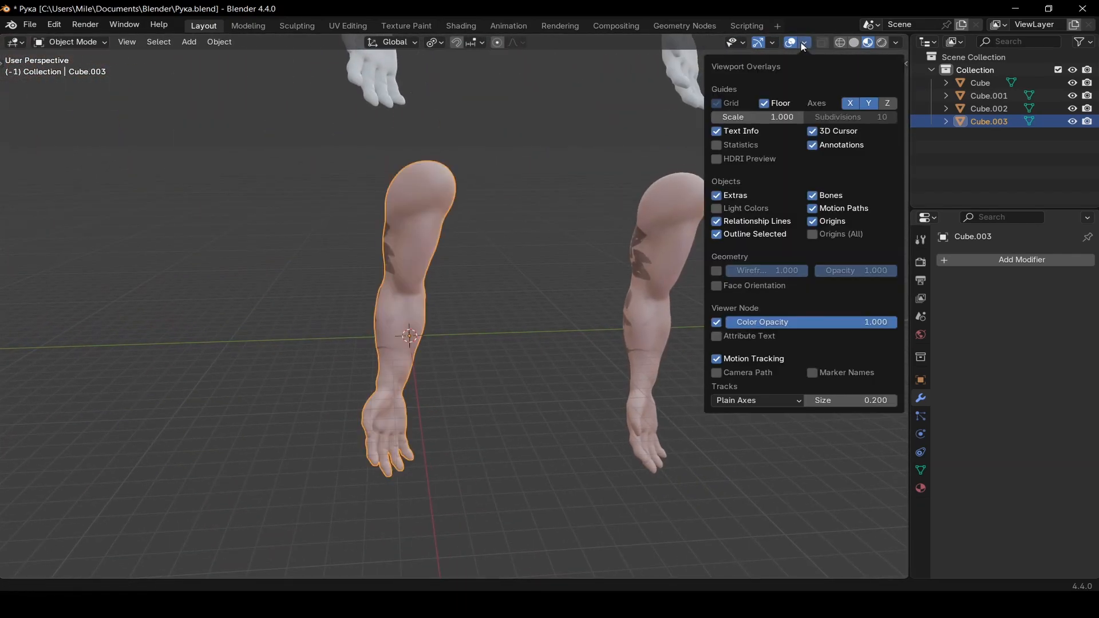
pyautogui.click(720, 145)
# Compare the vertex and face counts of the high-poly and low-poly arms
pyautogui.press('Tab')
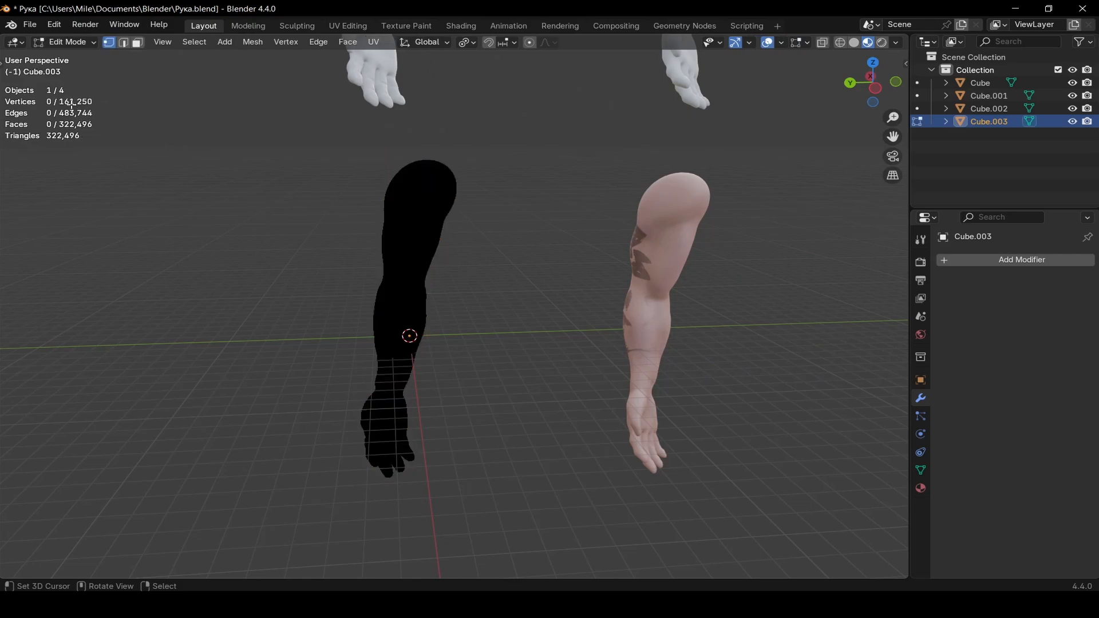
pyautogui.press('Tab')
pyautogui.rightClick(655, 228)
pyautogui.keyDown('shift'); pyautogui.moveTo(749, 221); pyautogui.dragTo(620, 237, button='middle'); pyautogui.keyUp('shift')
pyautogui.press('Tab')
pyautogui.press('Tab')
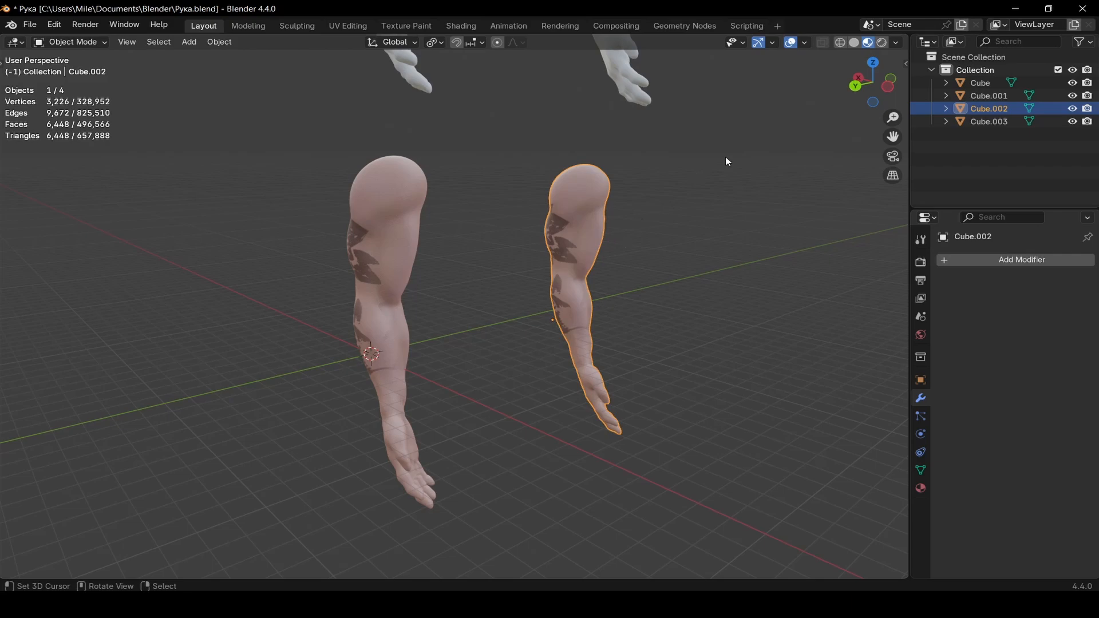
pyautogui.moveTo(653, 287); pyautogui.dragTo(471, 302, button='middle')
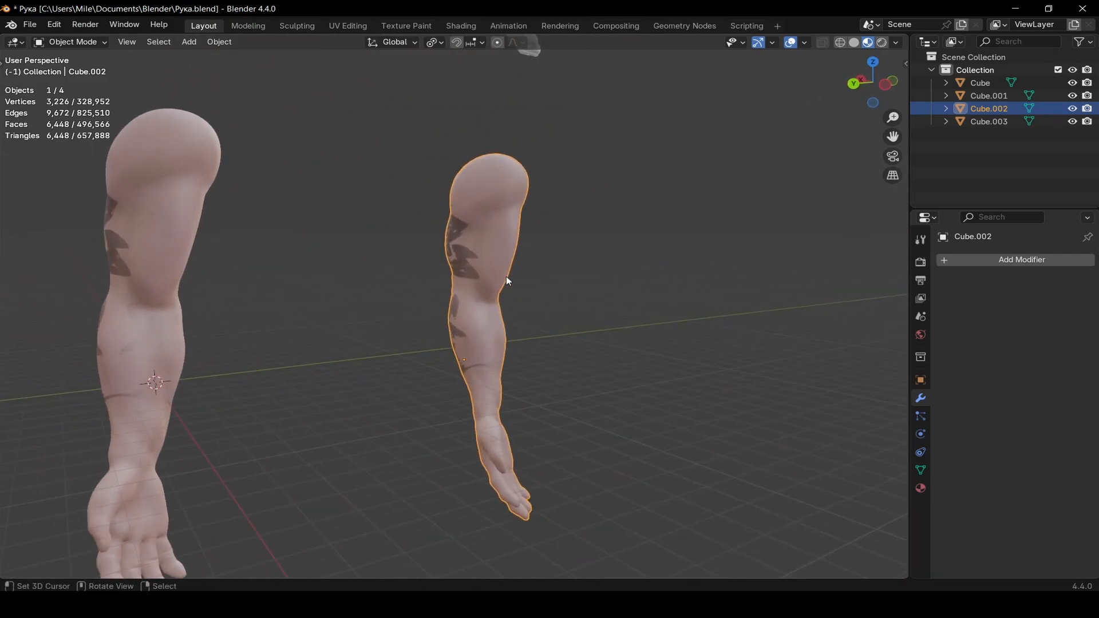
pyautogui.moveTo(537, 277); pyautogui.dragTo(452, 297, button='middle')
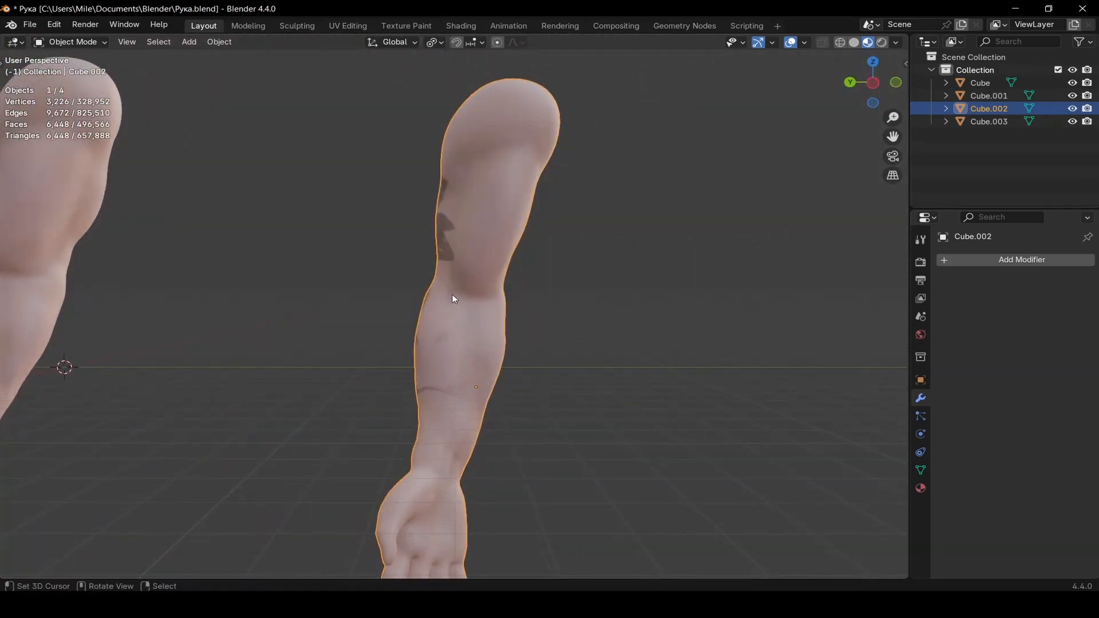